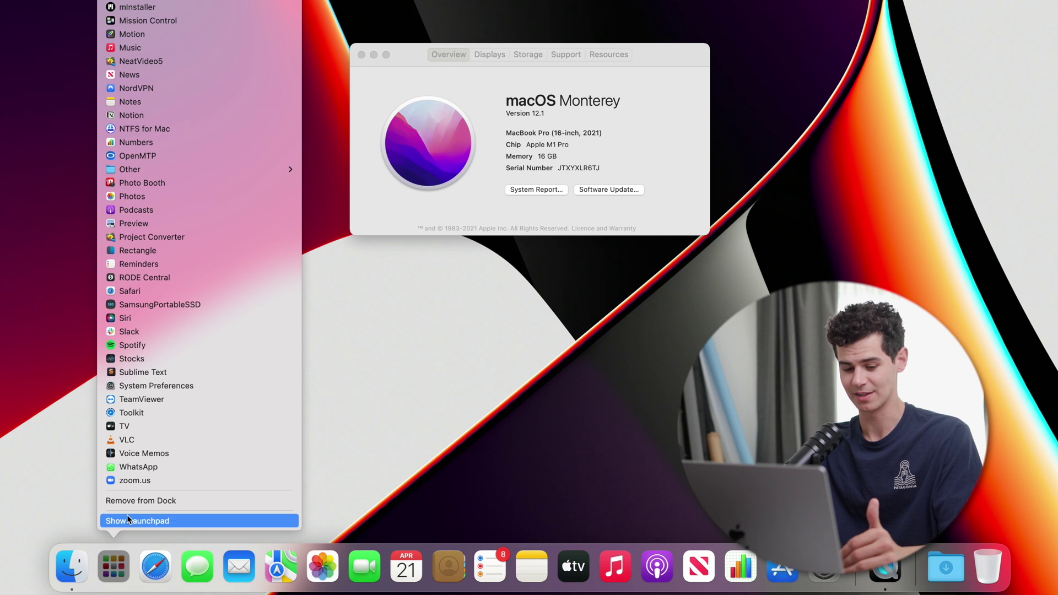
Remove Launchpad, Messages, Mail and Maps from the Dock.
click(132, 501)
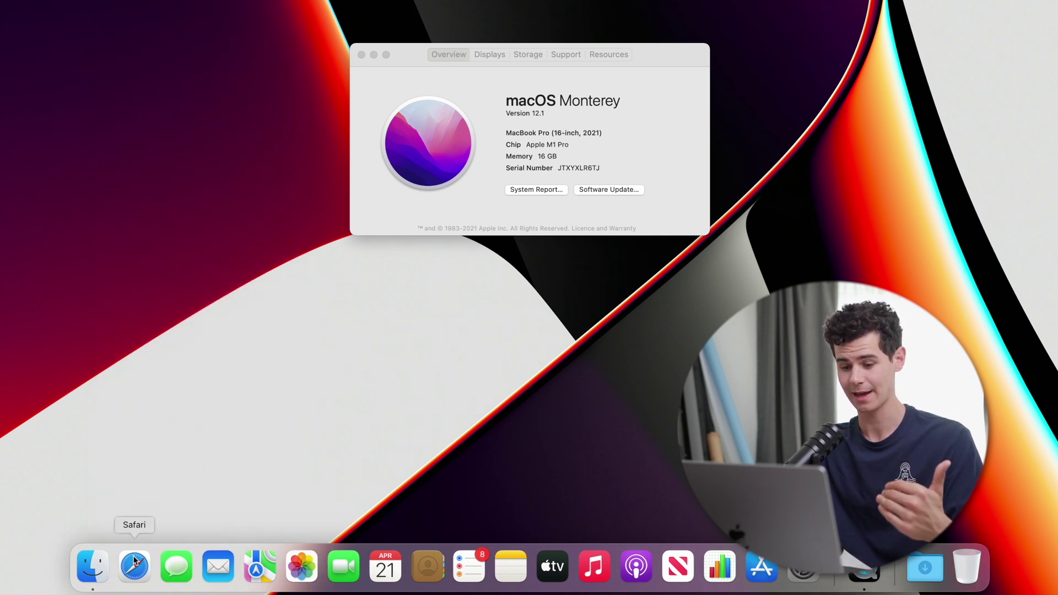
right_click(177, 565)
mouse_move(199, 487)
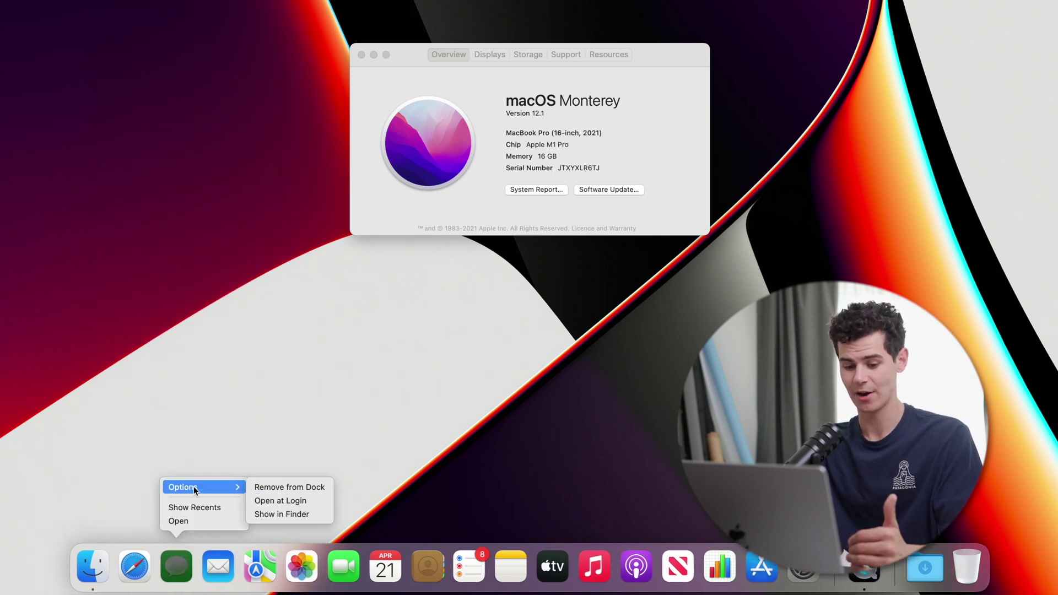
click(266, 485)
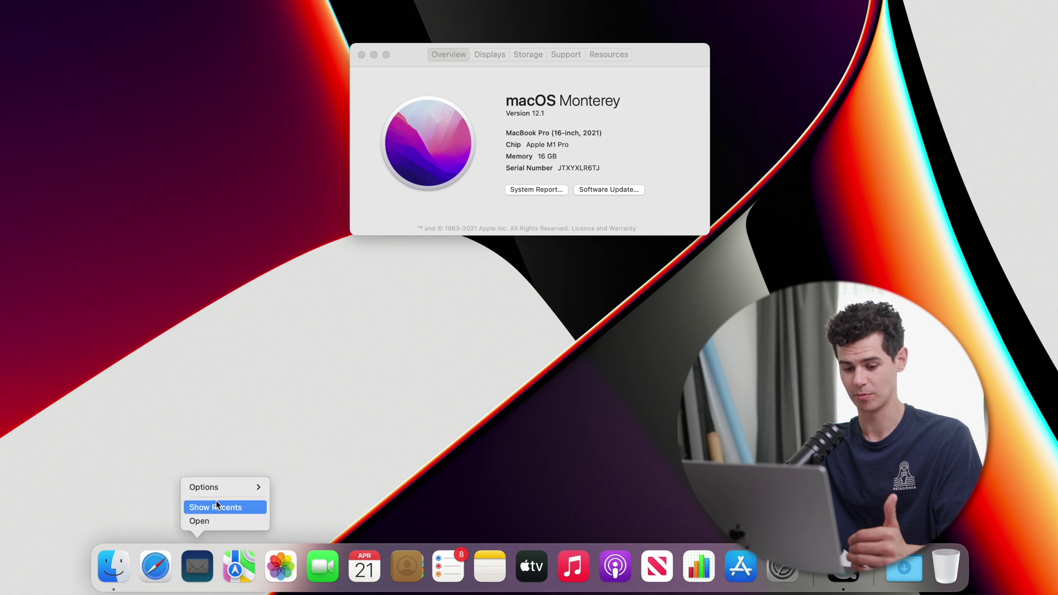
mouse_move(248, 487)
click(329, 485)
right_click(234, 567)
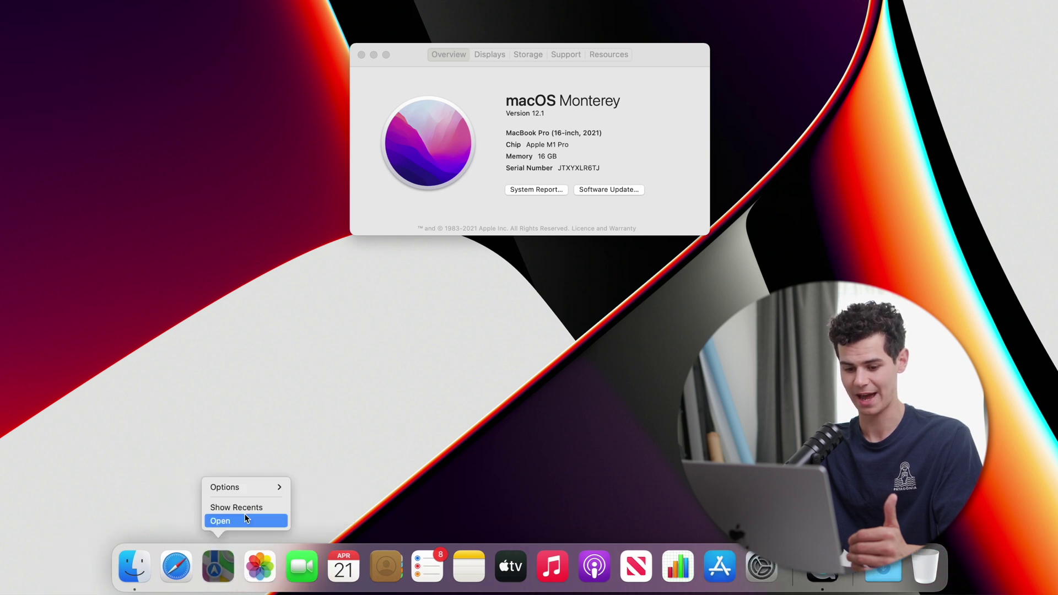
click(348, 485)
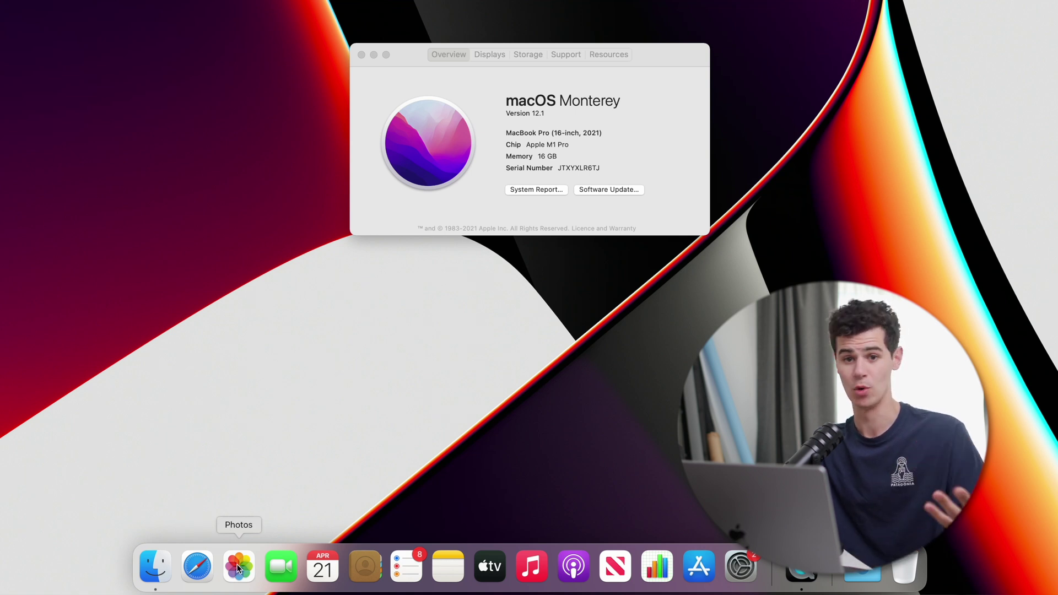
Remove Photos, FaceTime, Calendar, Contacts, Reminders, Notes and TV from the Dock.
right_click(238, 567)
click(353, 488)
right_click(273, 563)
click(363, 488)
right_click(298, 566)
click(380, 485)
right_click(359, 567)
mouse_move(375, 487)
click(479, 488)
right_click(364, 567)
click(477, 487)
Remove Music, Podcasts, News, Numbers and App Store from the Dock, keeping Finder, Safari and System Preferences.
right_click(386, 567)
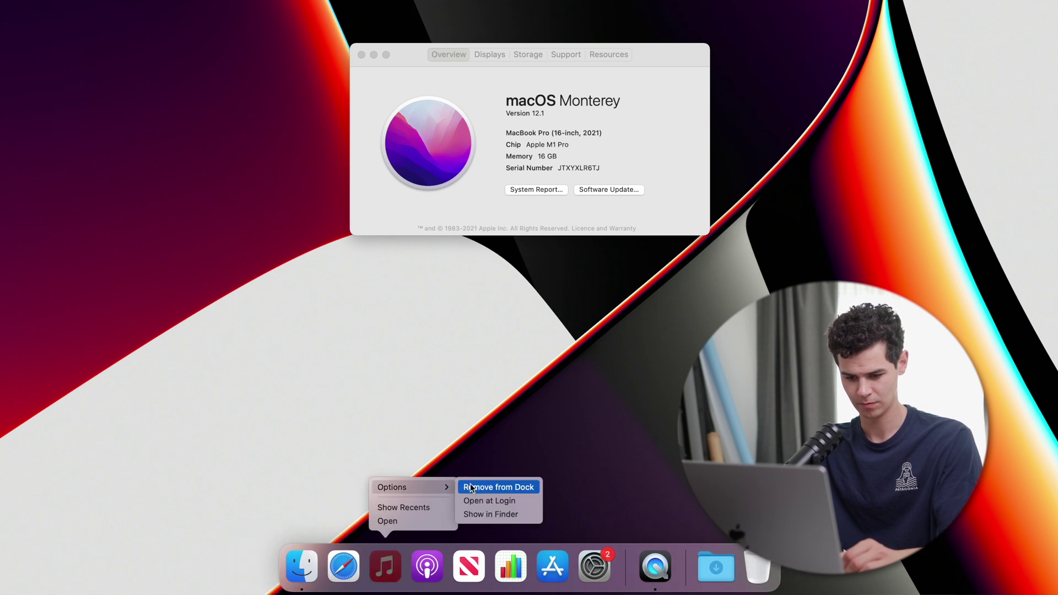
click(498, 487)
right_click(406, 567)
click(520, 487)
right_click(427, 567)
click(536, 488)
right_click(468, 567)
click(496, 487)
click(568, 487)
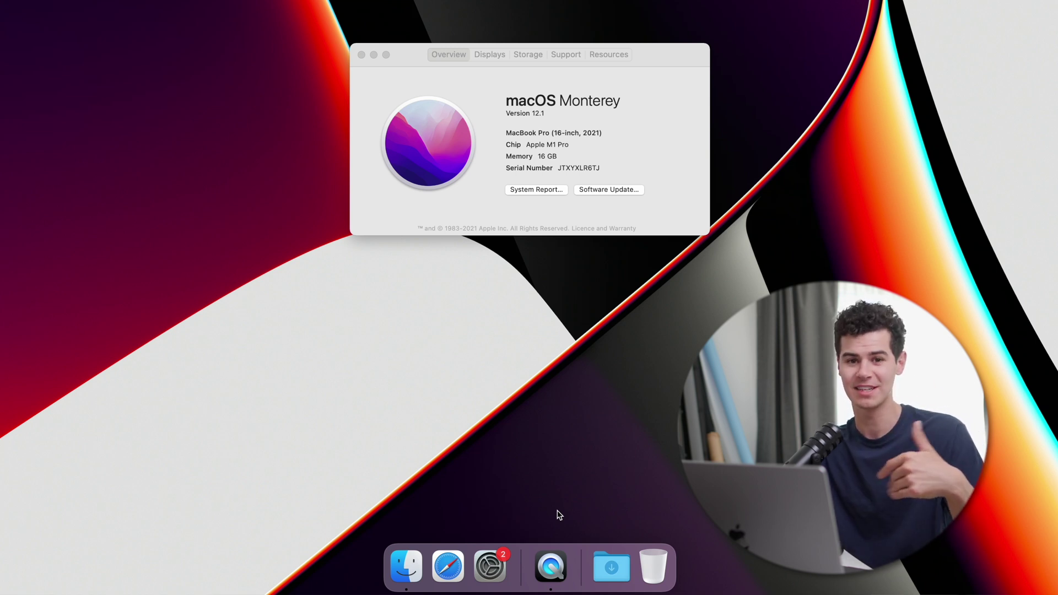
Open the Dock preferences and make the Dock slightly smaller.
right_click(578, 558)
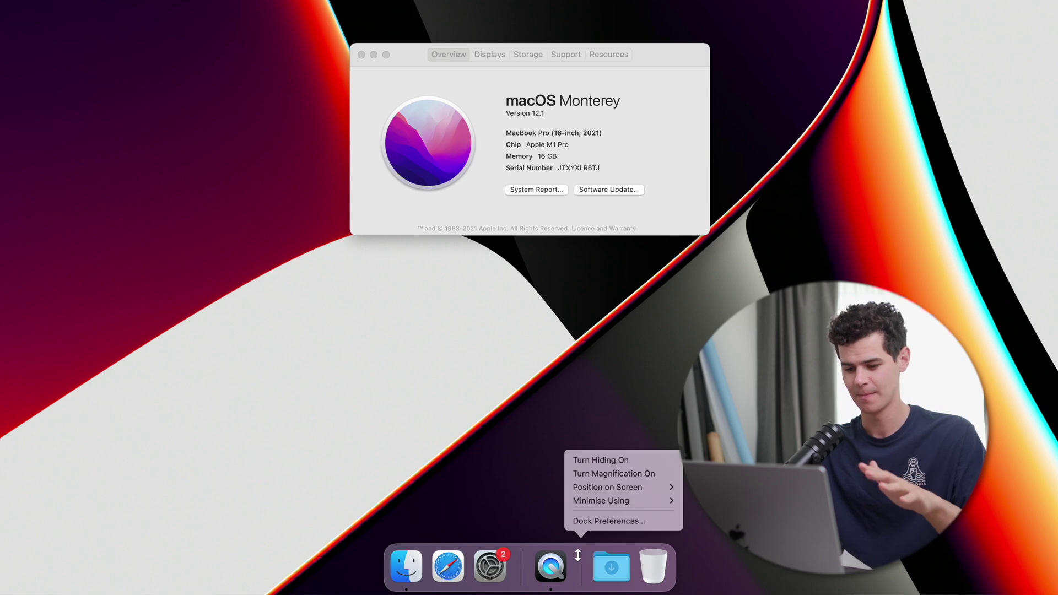
click(588, 522)
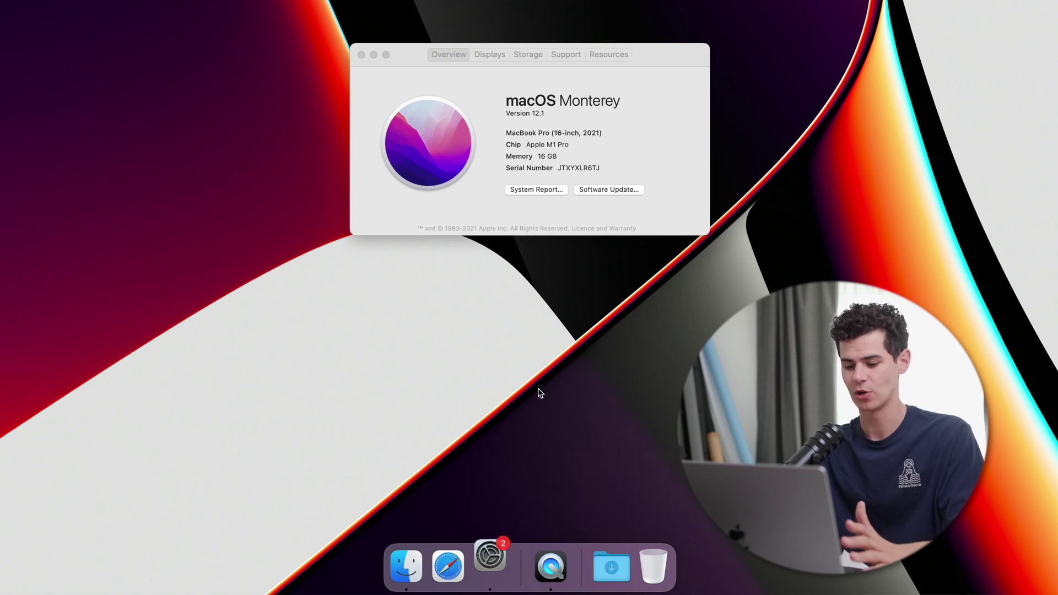
drag(504, 158, 501, 159)
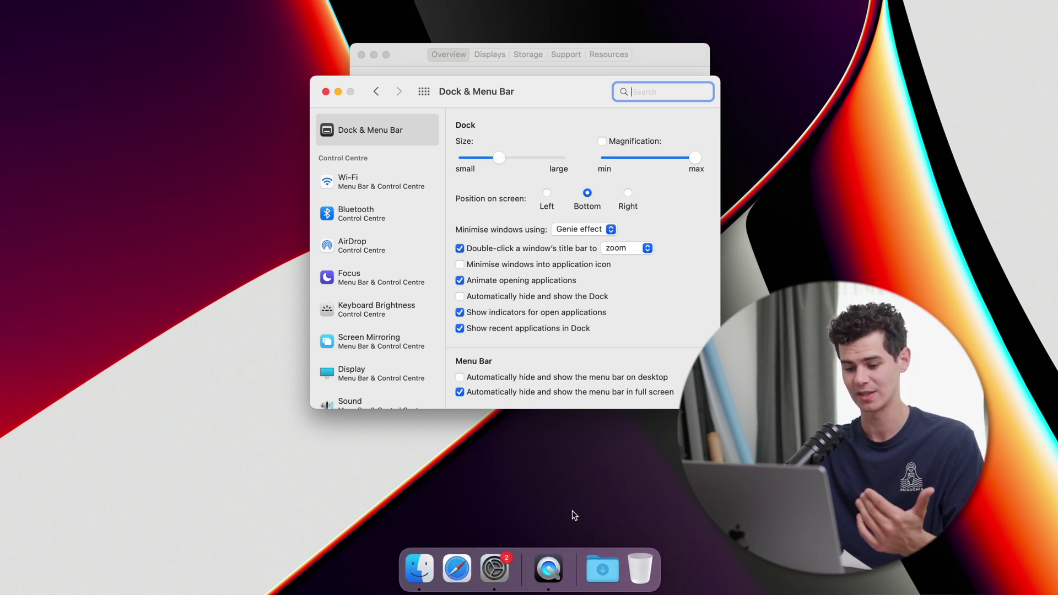
drag(579, 568, 578, 570)
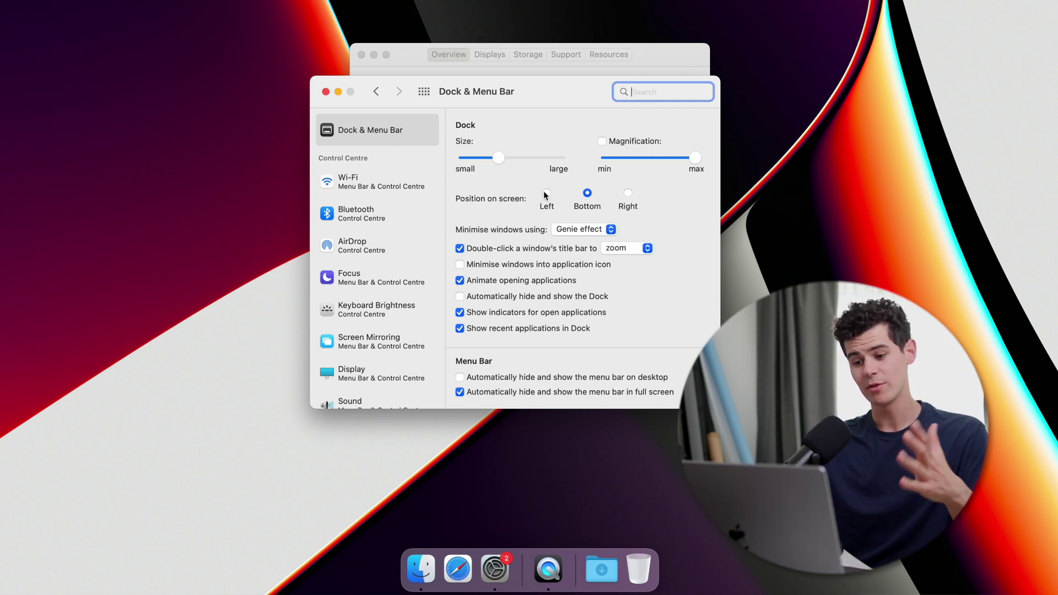
Try the Left and Right on-screen positions for the Dock and return it to Bottom.
click(545, 193)
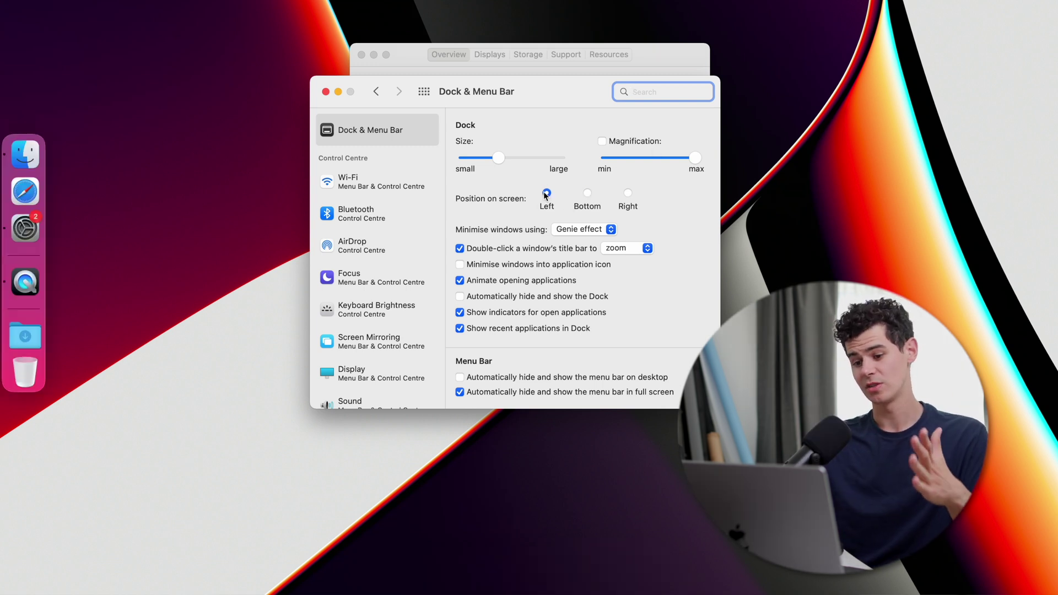
click(625, 196)
click(588, 195)
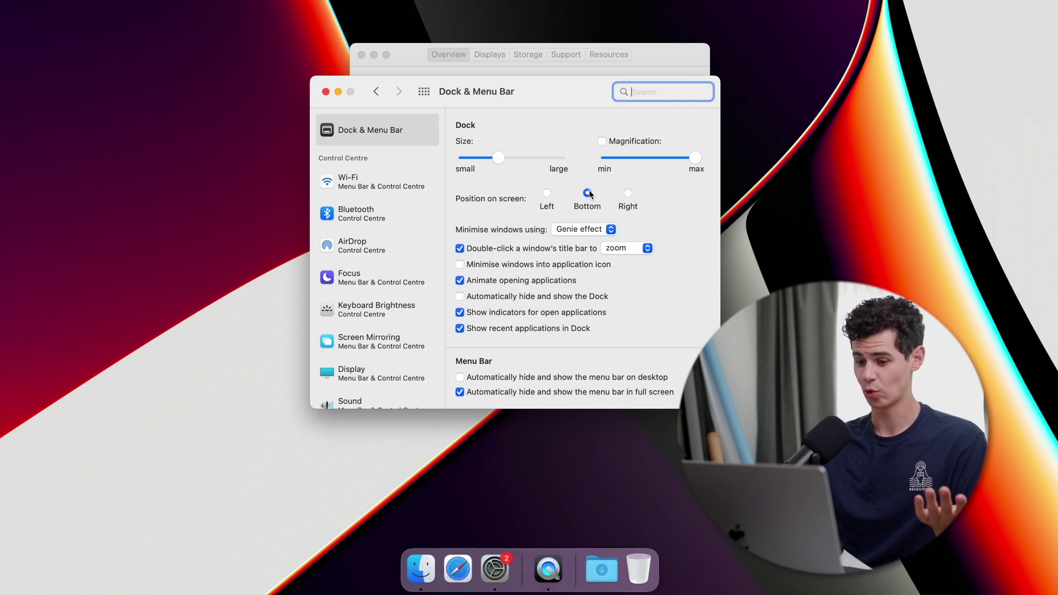
Enable minimising windows into the application icon, and close and reopen the Dock & Menu Bar preferences.
click(528, 266)
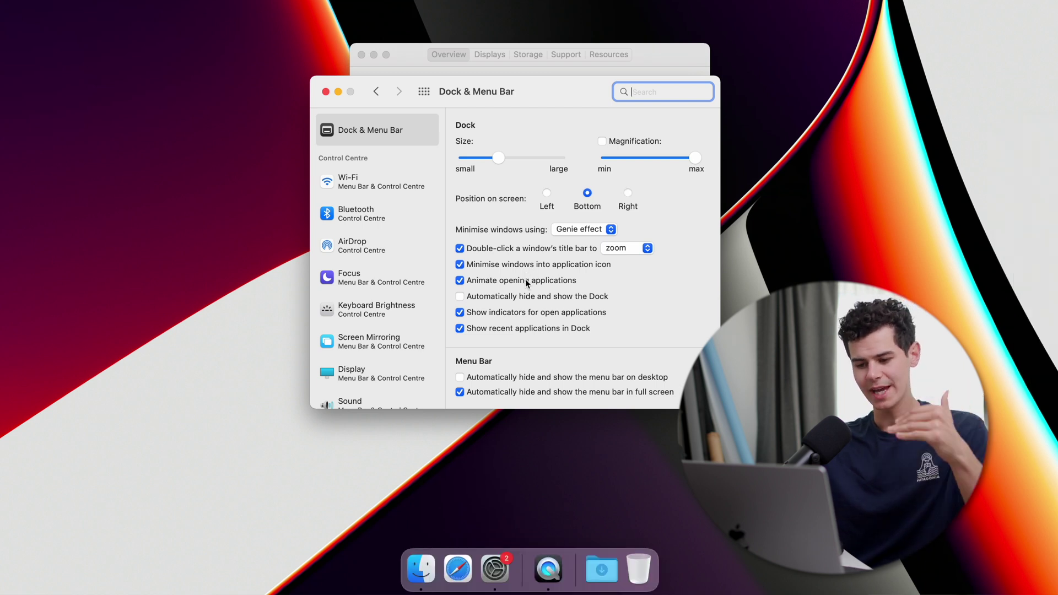
click(326, 92)
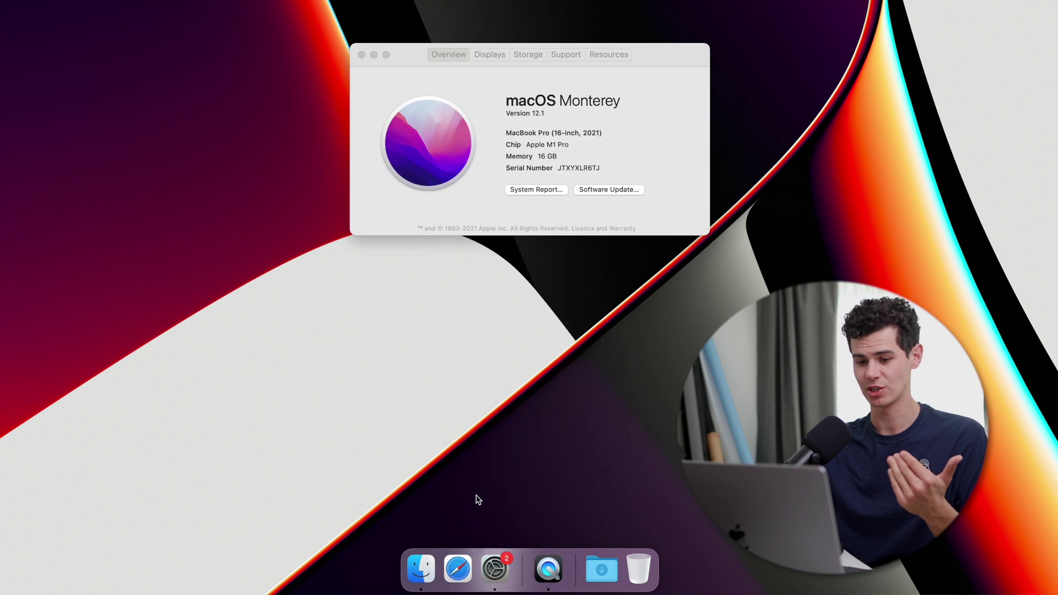
click(495, 568)
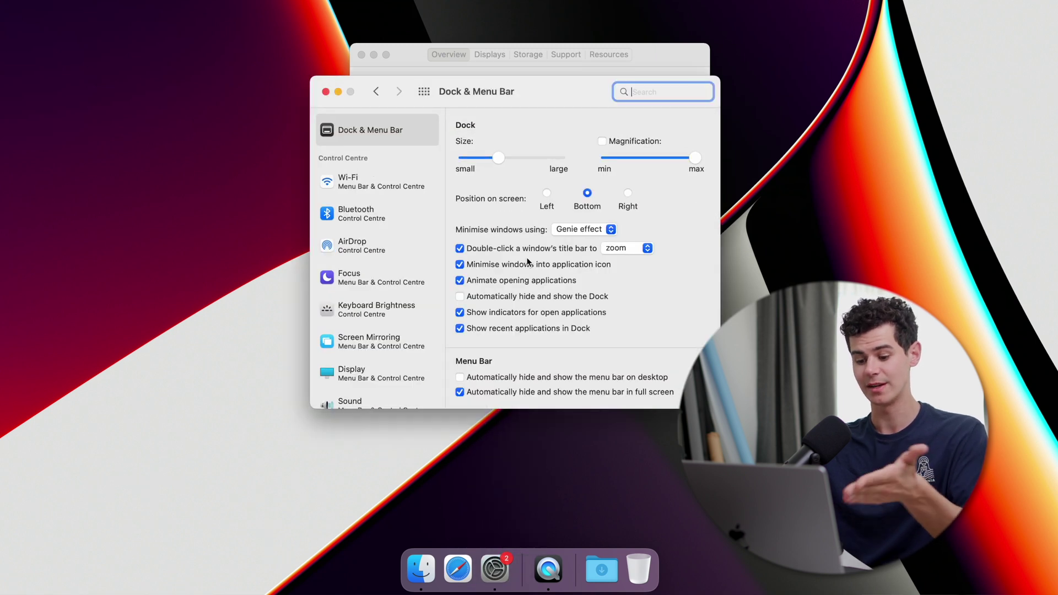
Make the Dock hide and show automatically, and stop it from showing recent applications.
click(544, 297)
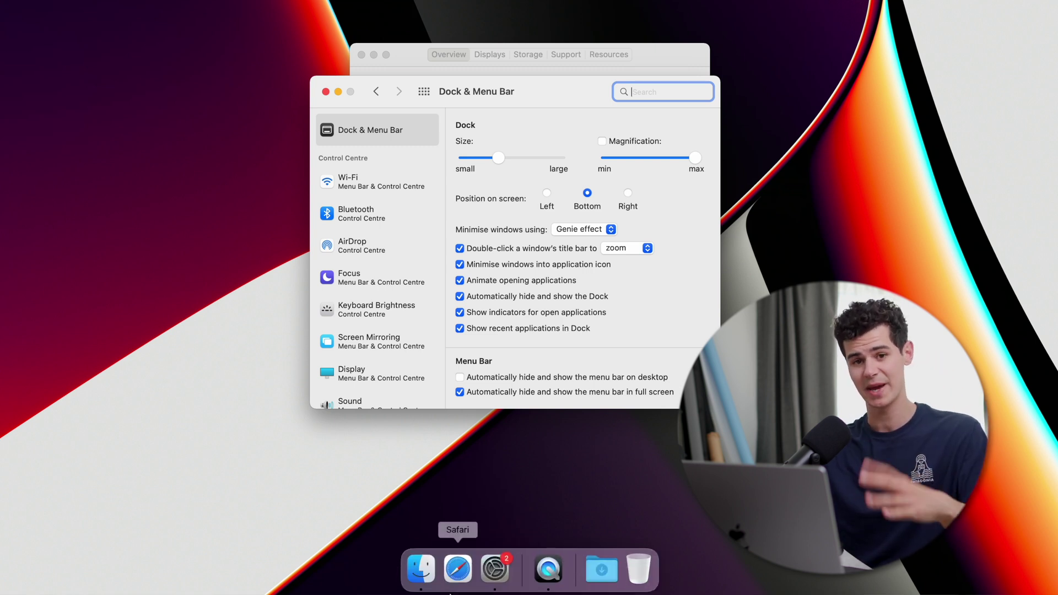
mouse_move(504, 594)
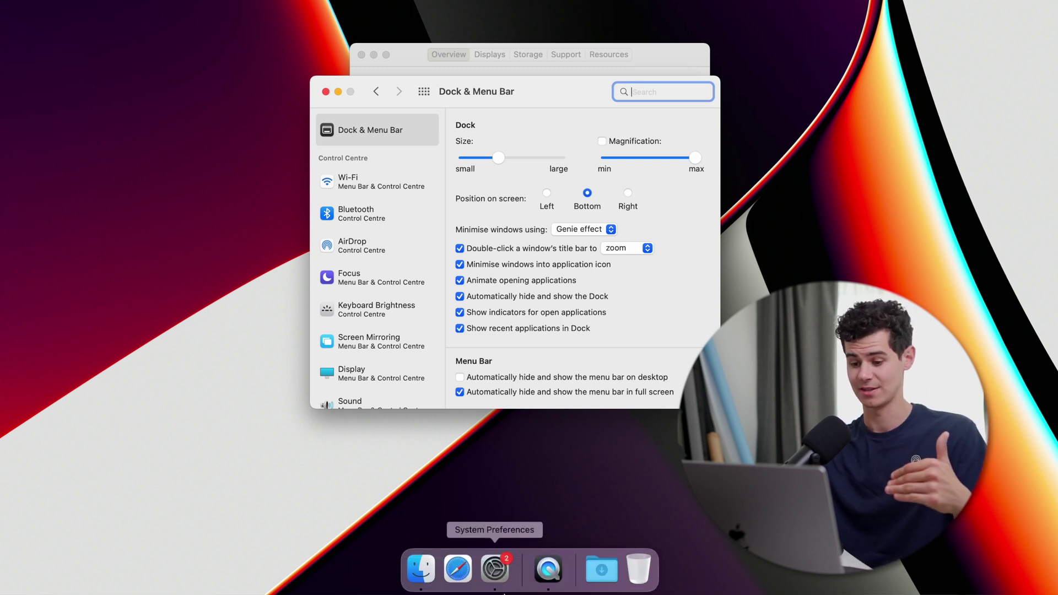
click(515, 328)
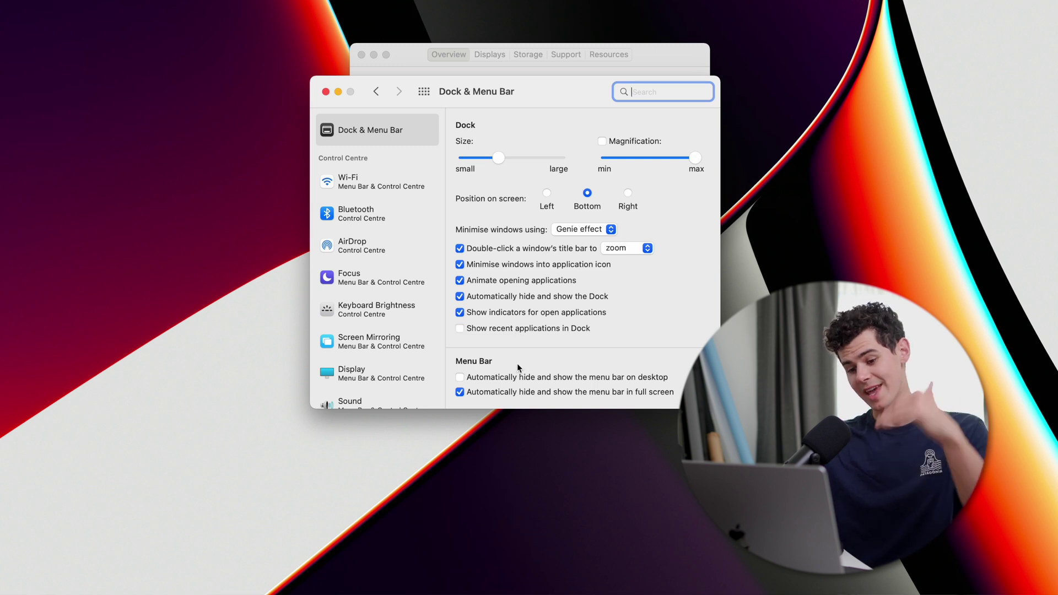
mouse_move(562, 594)
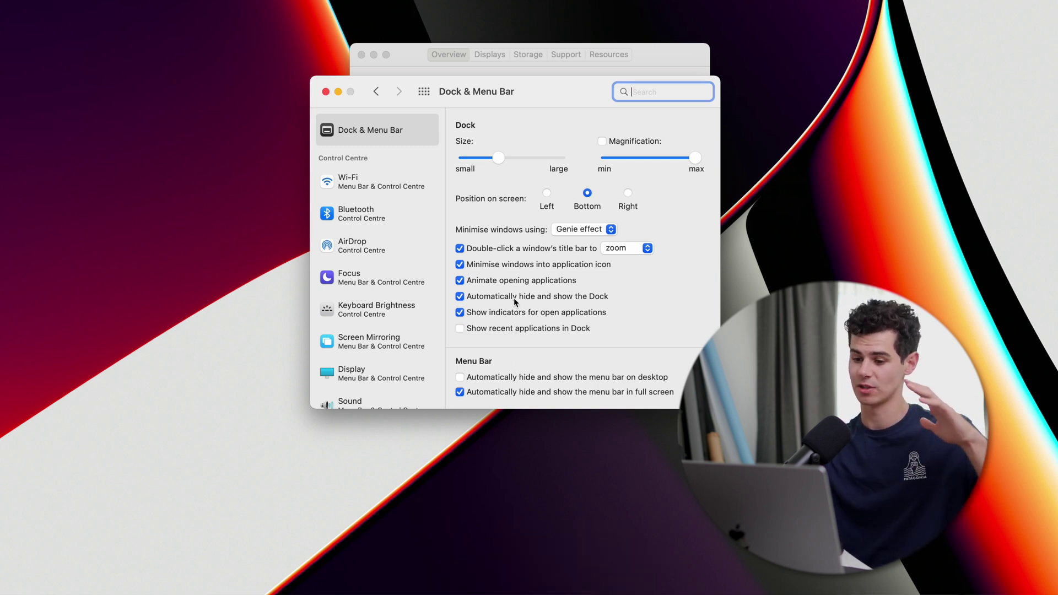
Search System Preferences for "tap", choose the Trackpad gestures result, and clear the search.
mouse_move(504, 584)
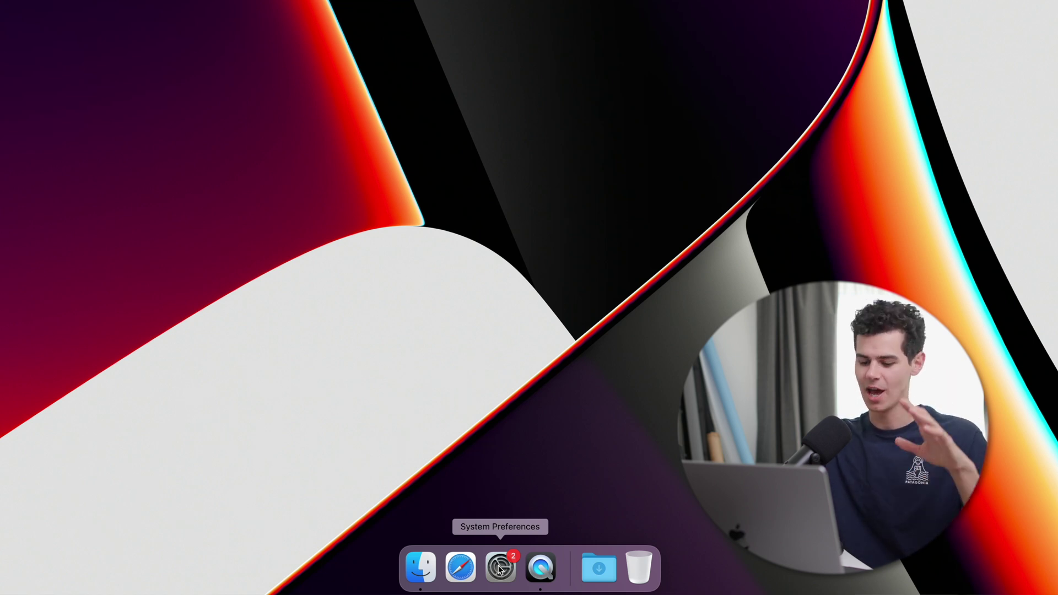
click(500, 568)
click(376, 95)
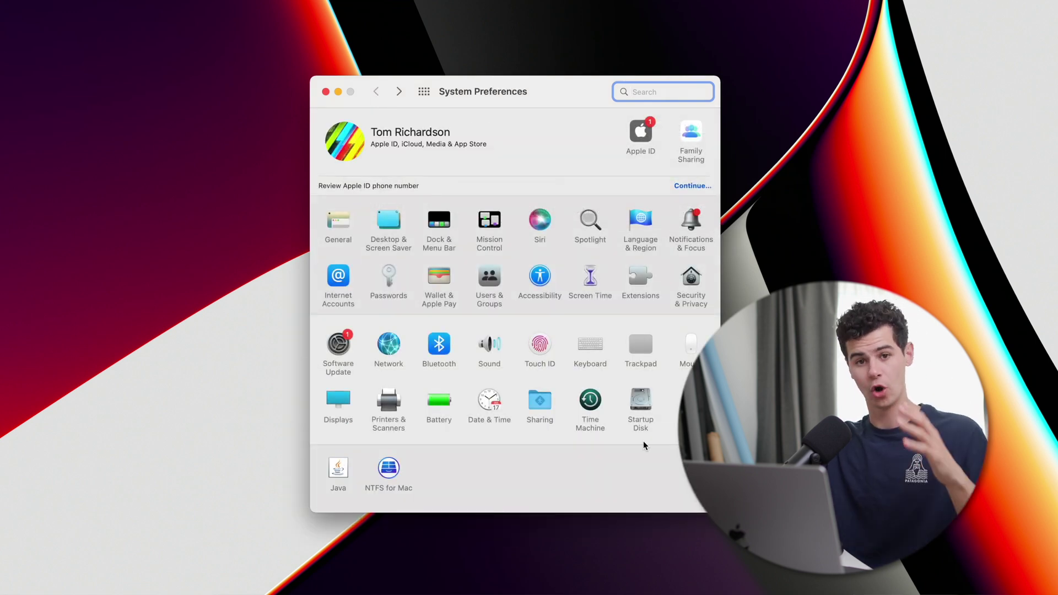
text(tap)
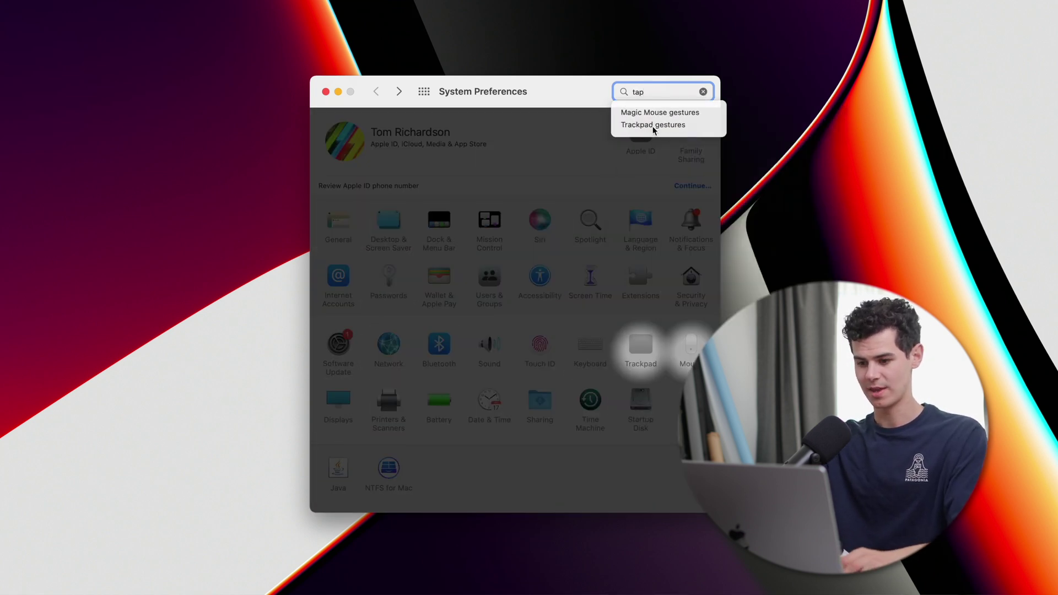
click(653, 124)
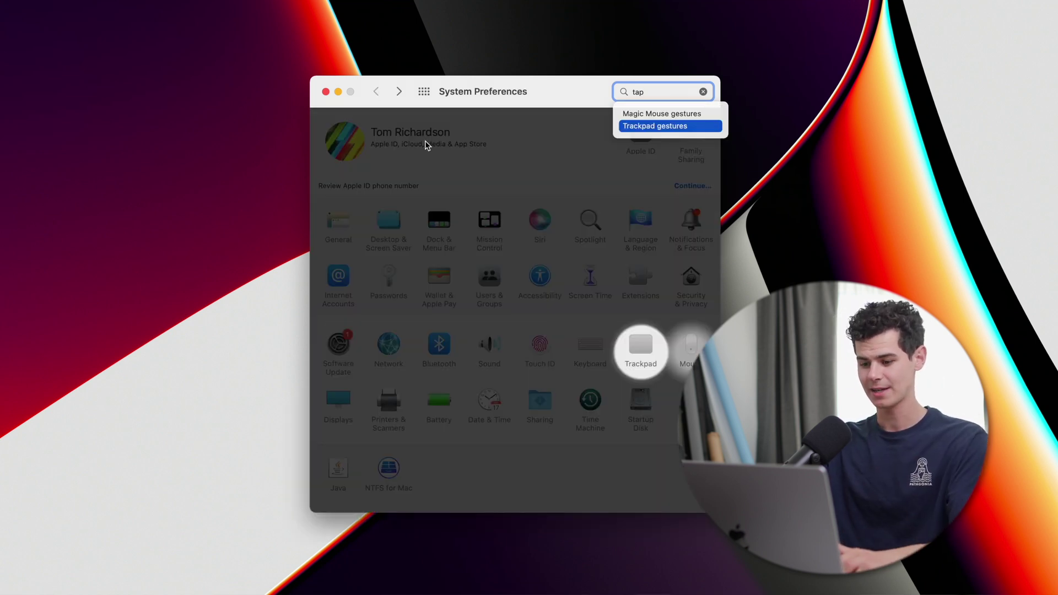
key(Escape)
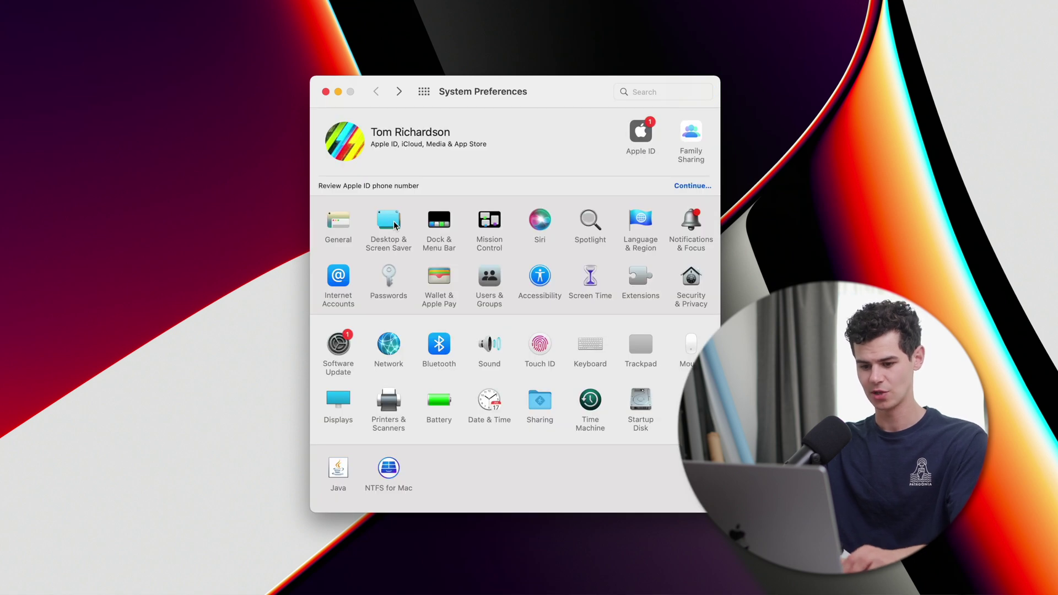
In the General preferences, try the Dark appearance, return it to Auto, and set scroll bars to show Always.
click(331, 218)
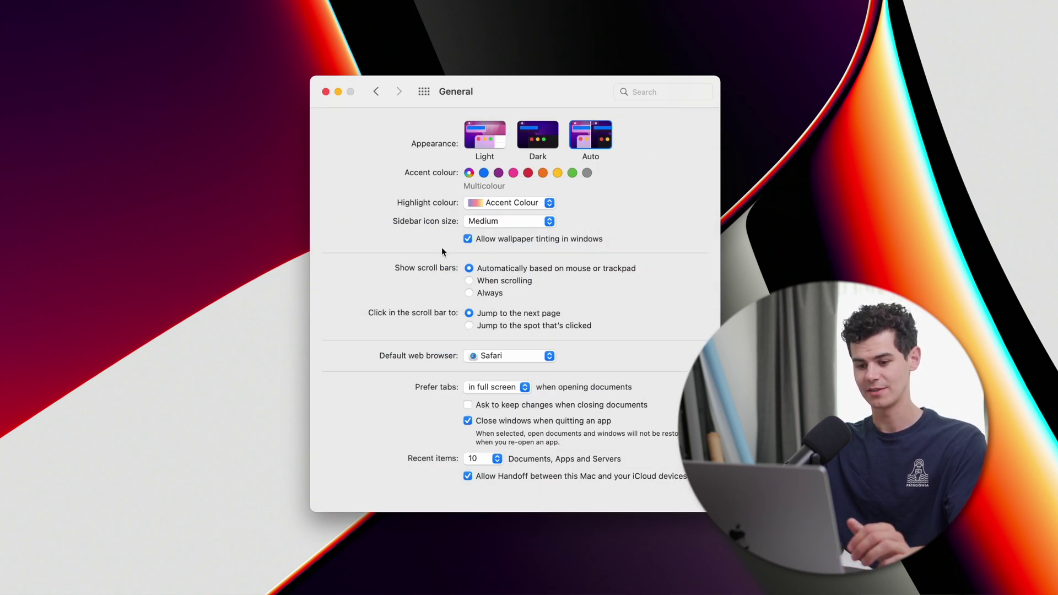
click(544, 133)
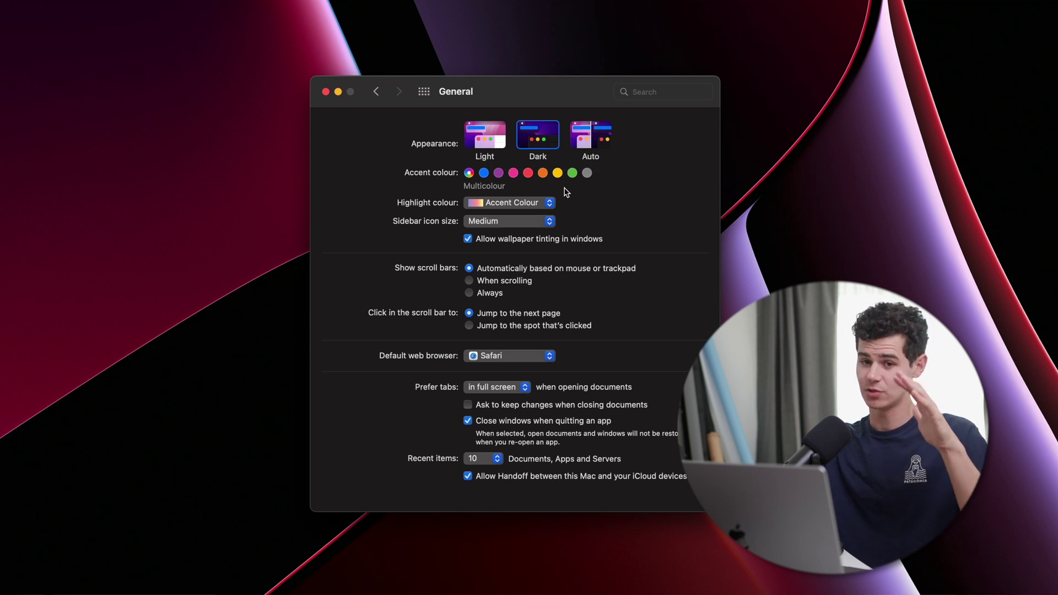
click(598, 142)
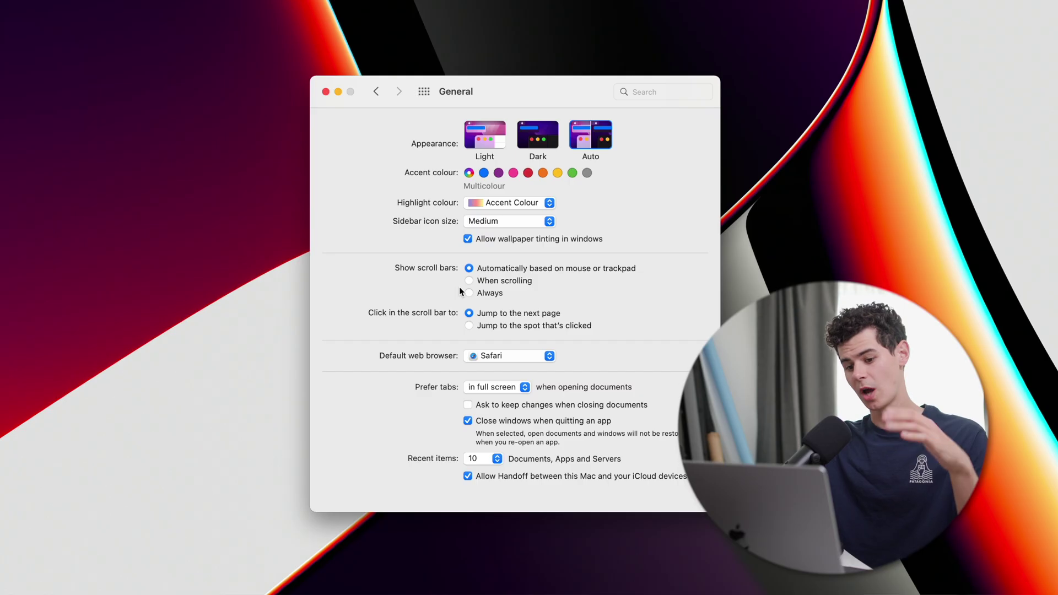
click(468, 294)
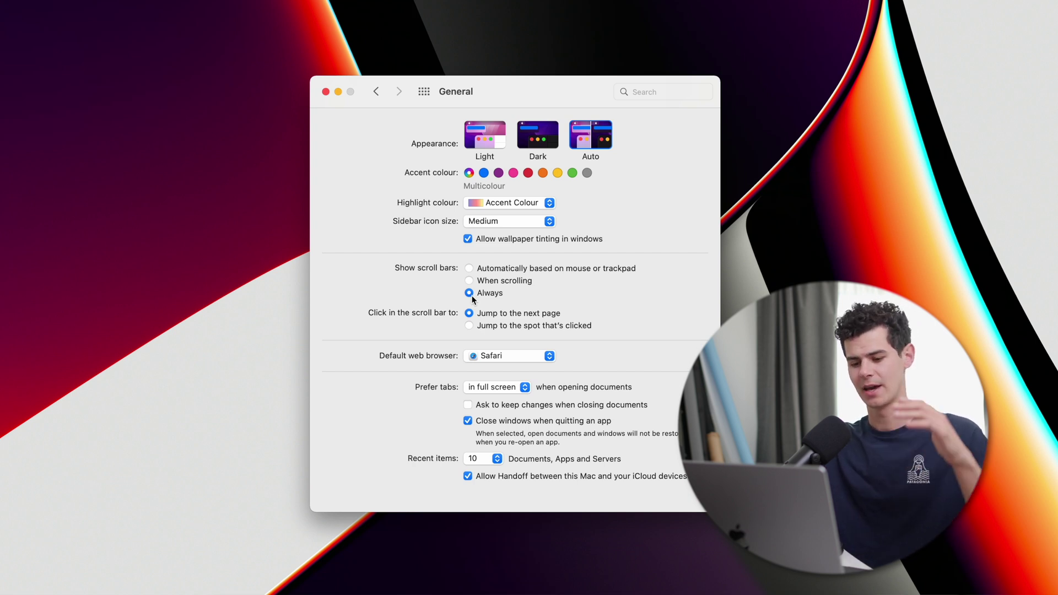
click(377, 92)
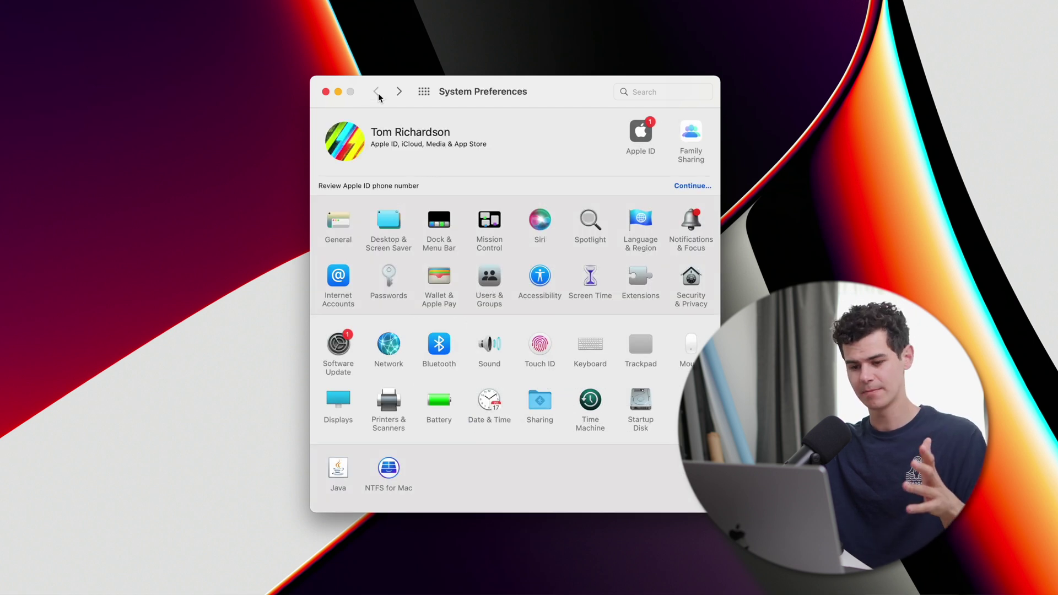
Examine the devices in the Bluetooth preferences and in the quick-access Bluetooth list.
click(442, 347)
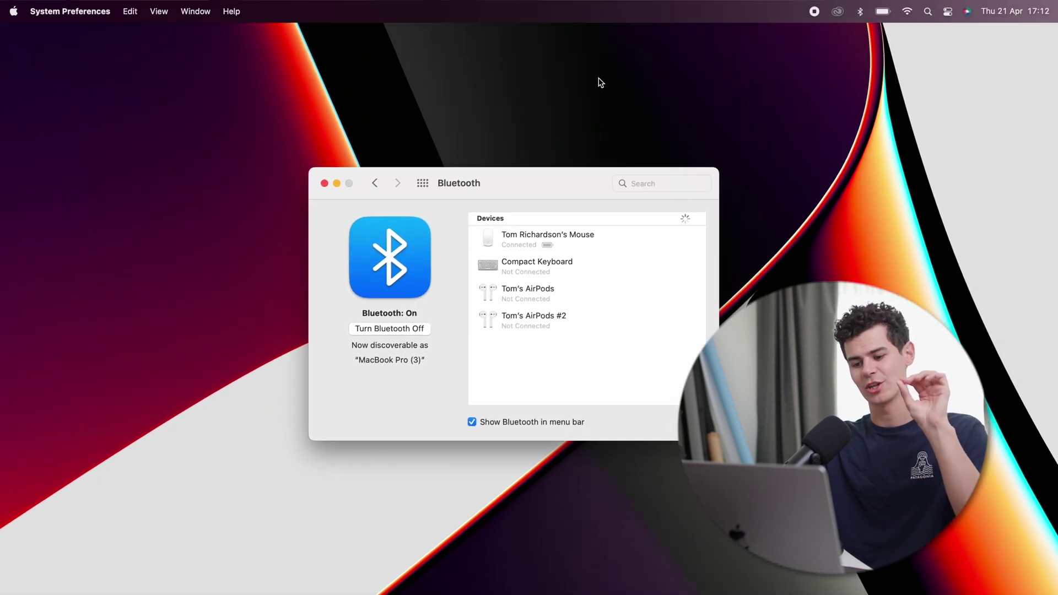
click(859, 10)
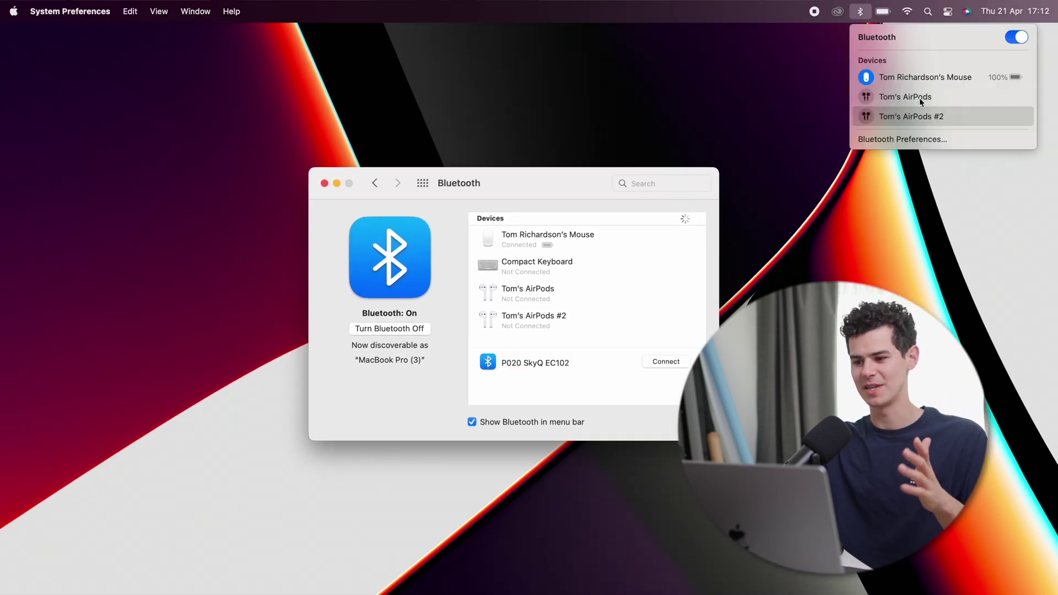
click(863, 7)
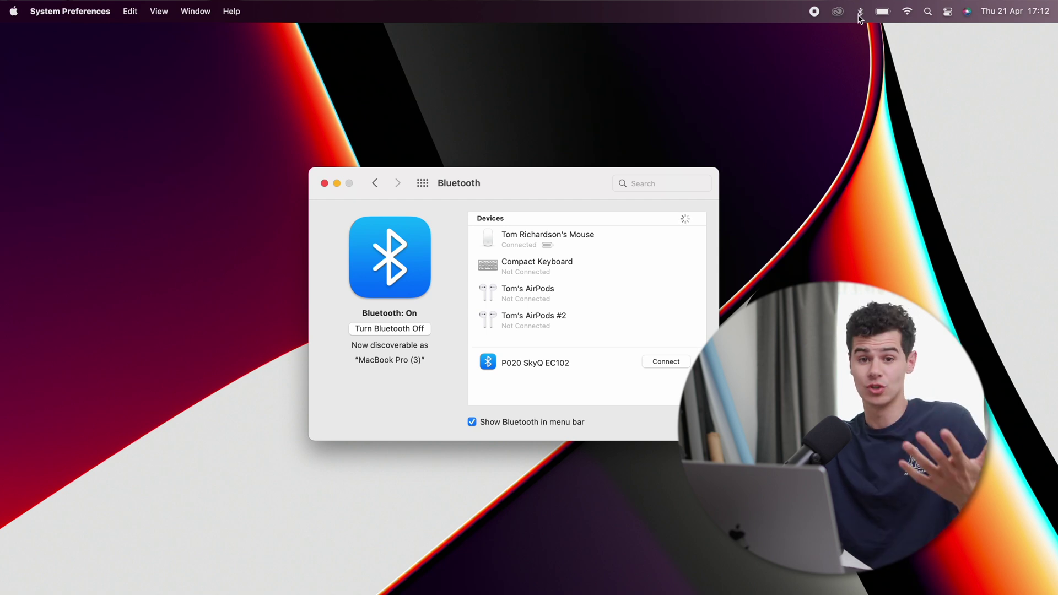
click(860, 13)
click(861, 14)
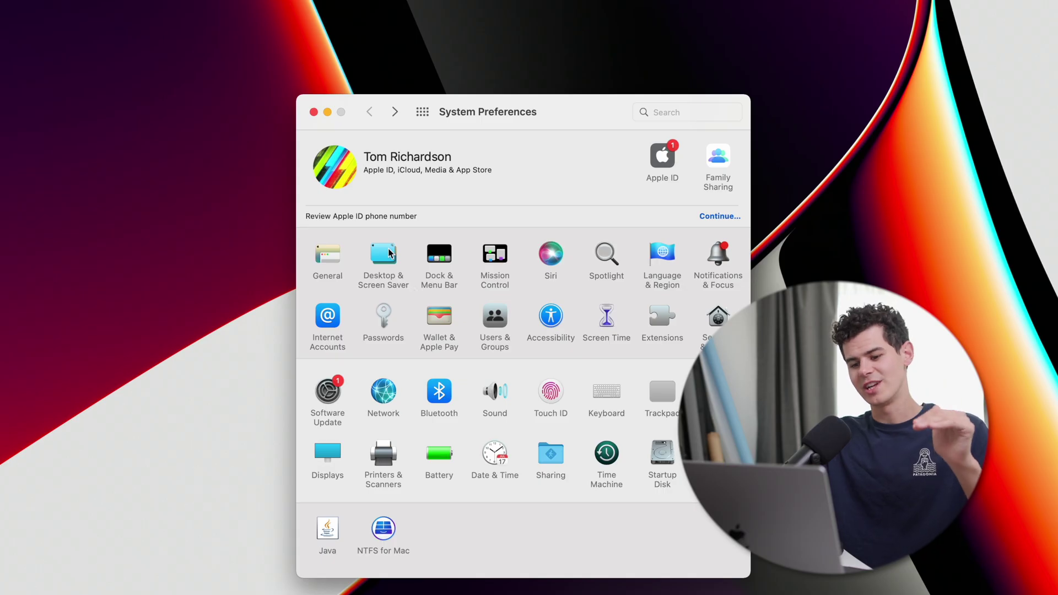
Change the desktop picture to Apple's dynamic Big Sur wallpaper and check it on the cleared desktop.
click(388, 254)
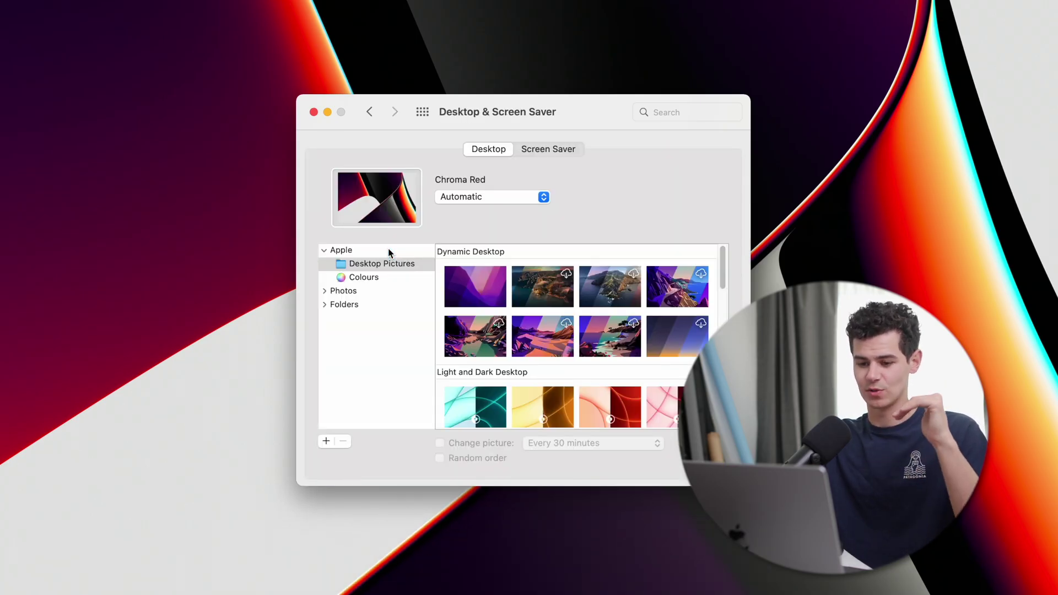
click(324, 251)
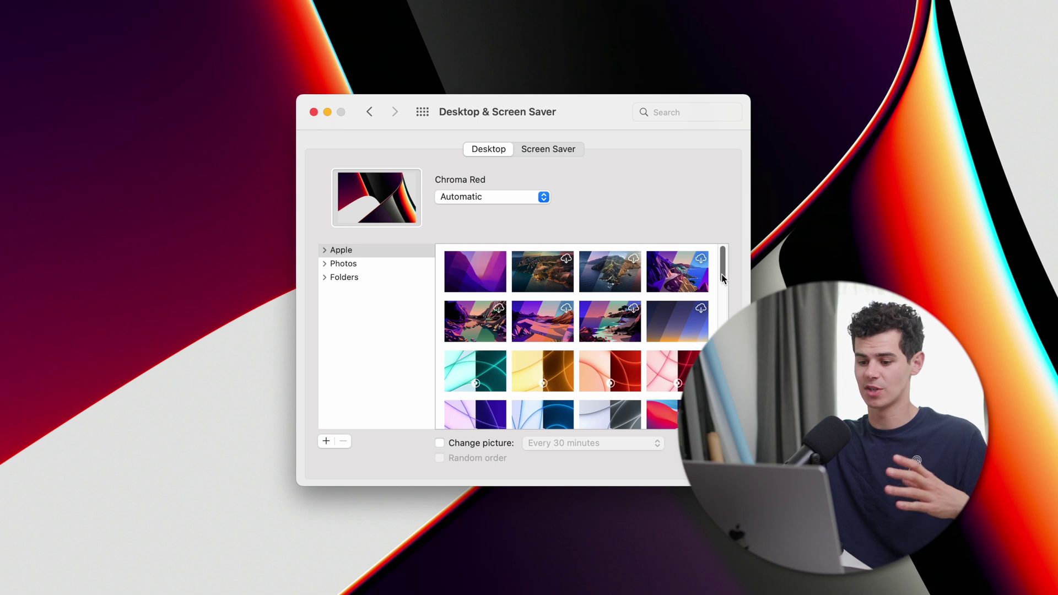
click(533, 281)
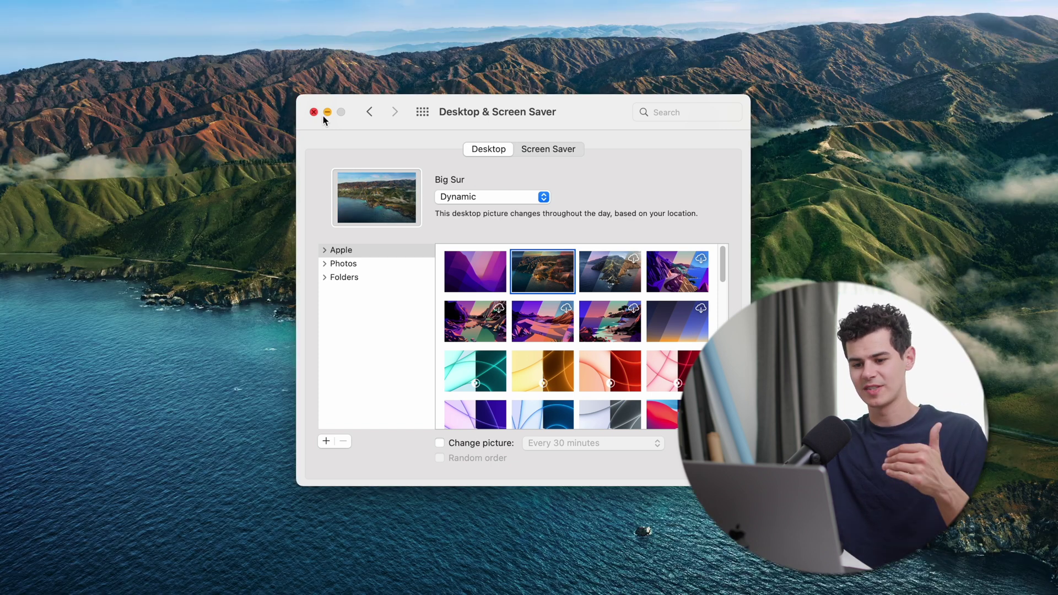
click(327, 112)
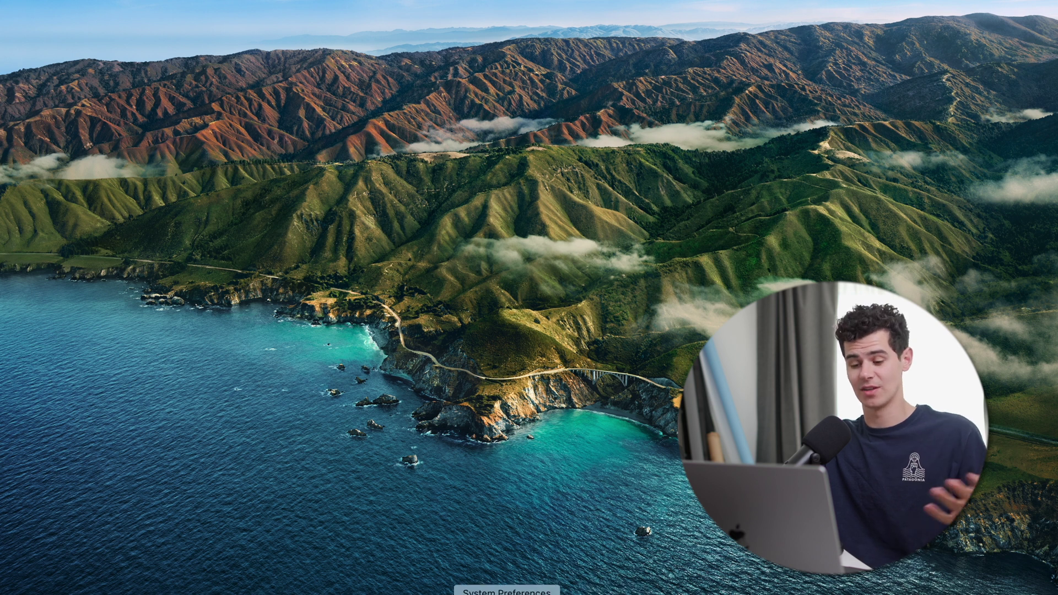
click(473, 594)
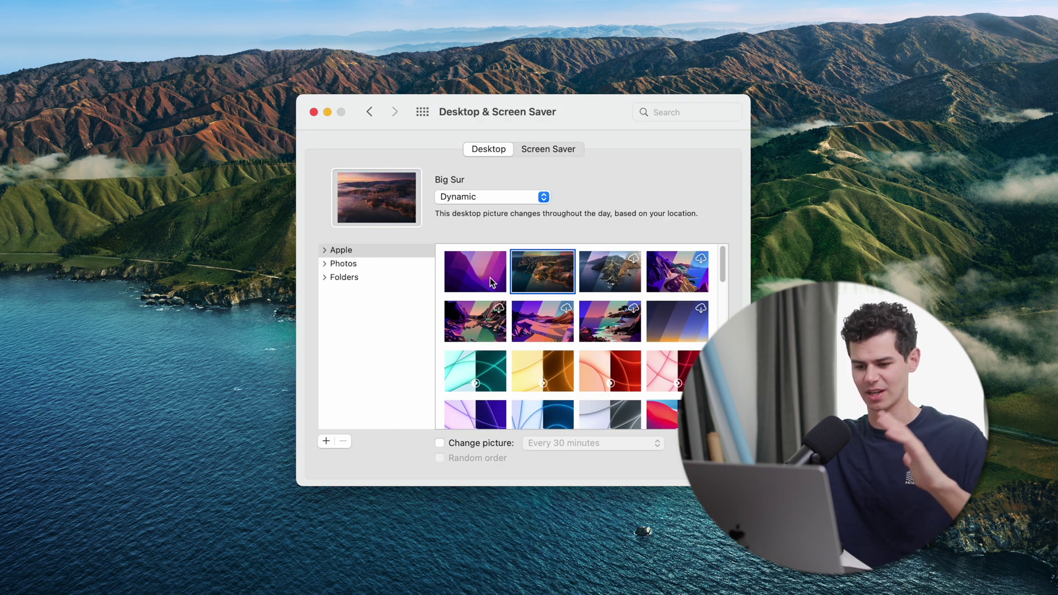
drag(593, 108, 592, 112)
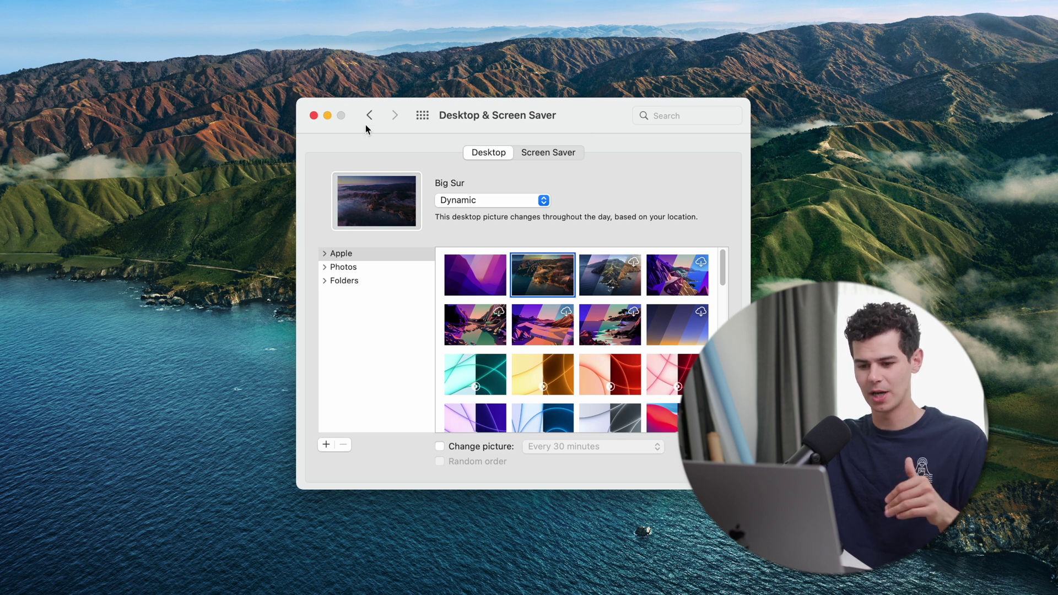
Choose Hello as the screen saver and preview it at full screen.
click(549, 153)
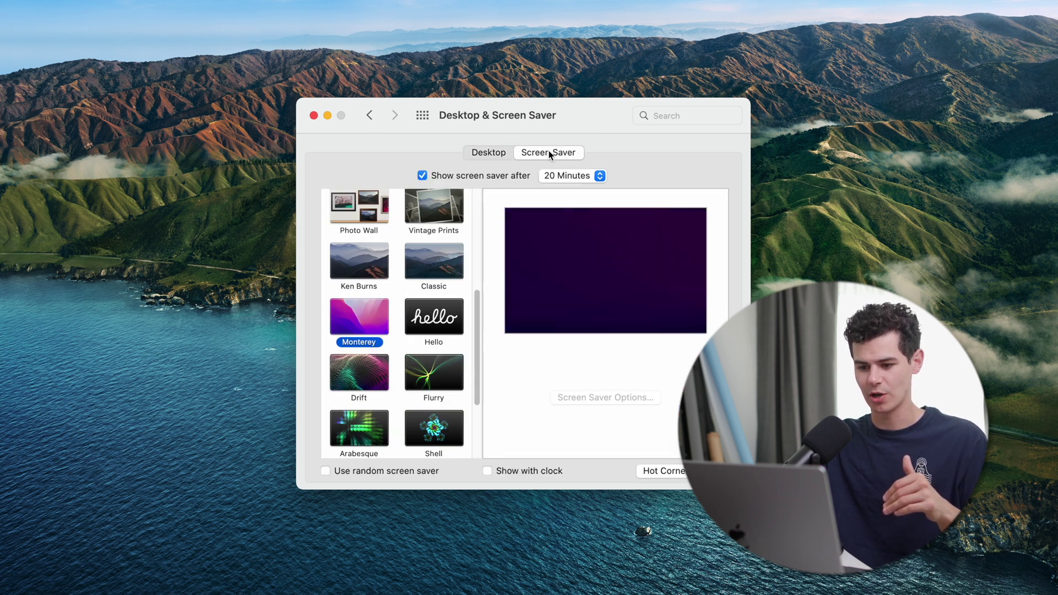
mouse_move(603, 298)
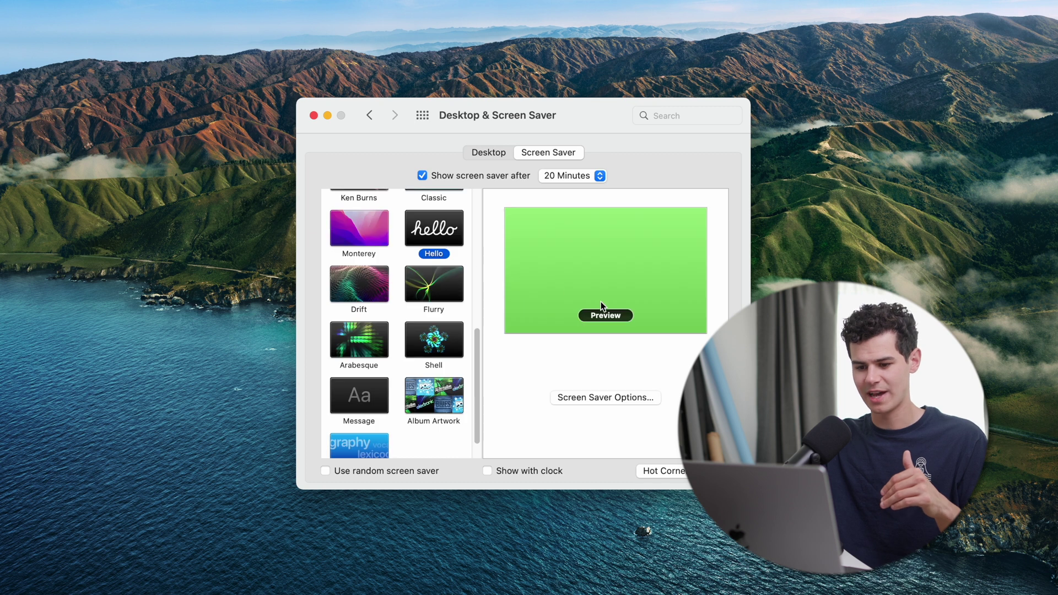
click(607, 317)
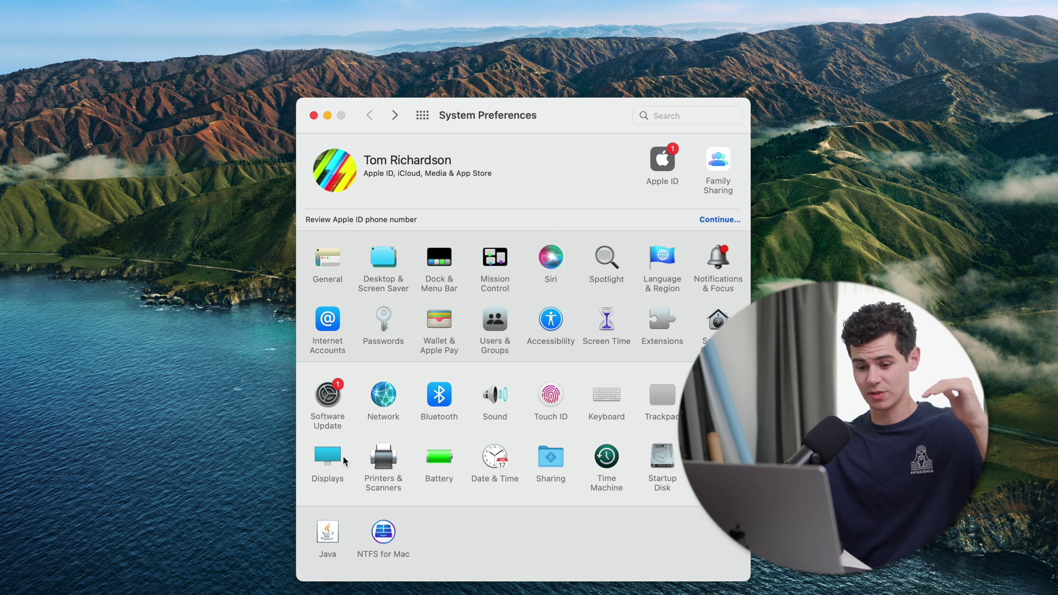
In the Displays preferences, turn off automatic brightness adjustment and lower the screen brightness slightly.
click(342, 460)
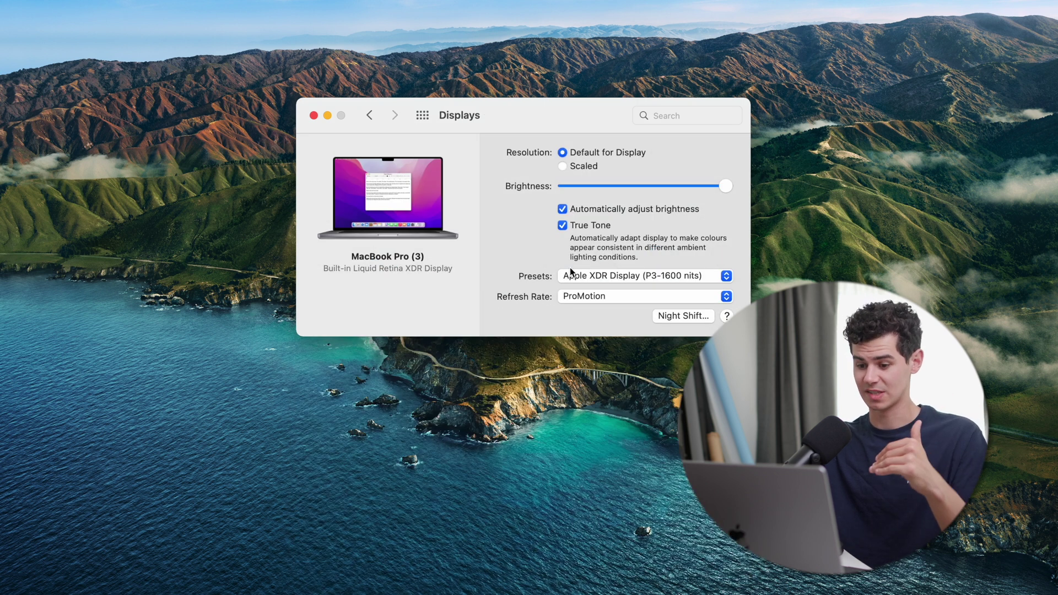
click(586, 210)
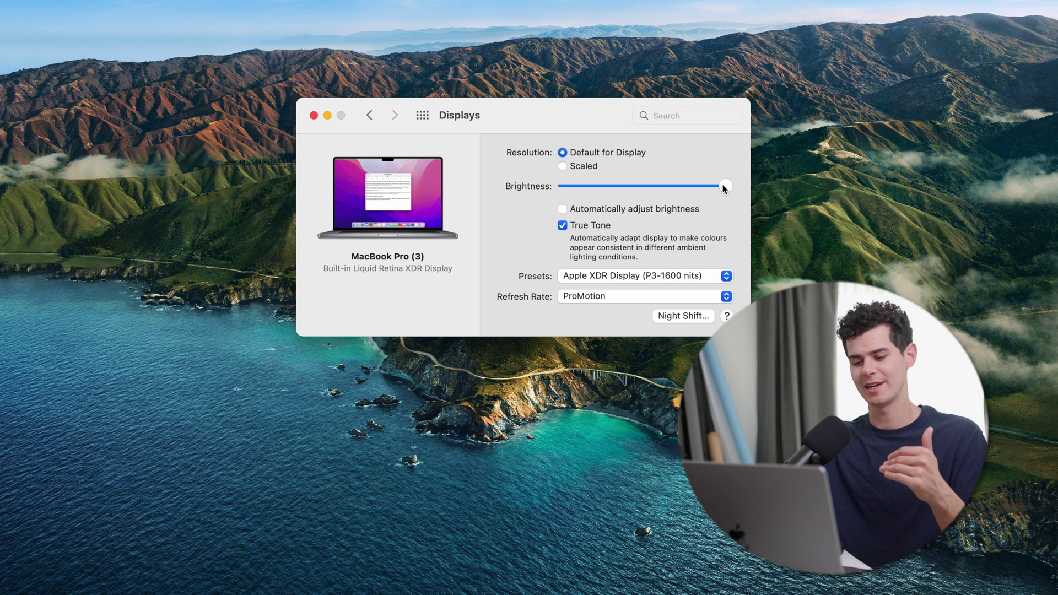
key(XF86MonBrightnessDown)
key(XF86MonBrightnessDown)
key(XF86MonBrightnessUp)
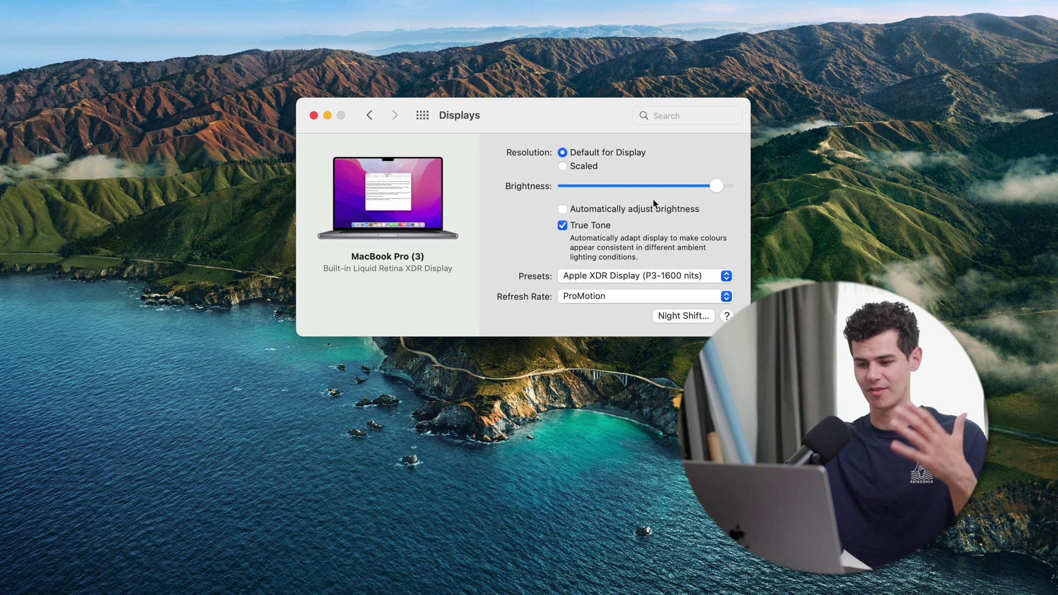
Schedule Night Shift for the built-in display from Sunset to Sunrise.
click(671, 316)
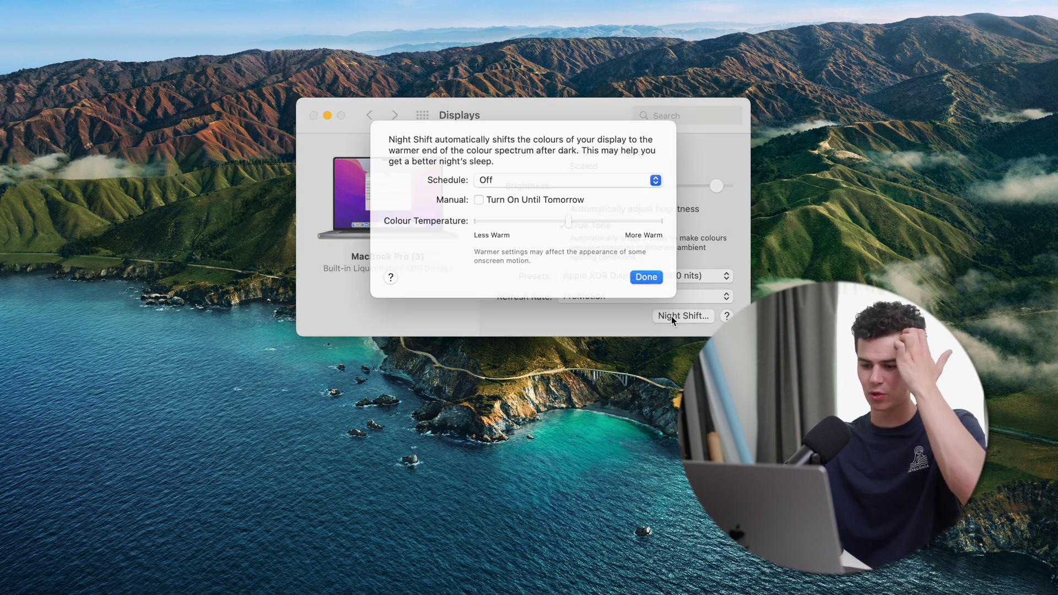
click(516, 203)
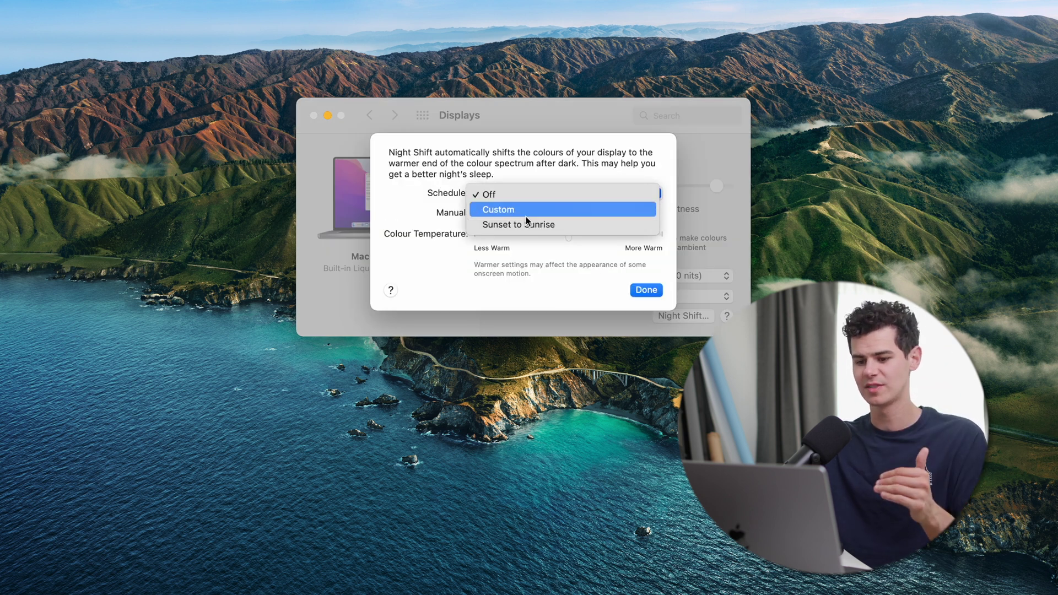
click(527, 224)
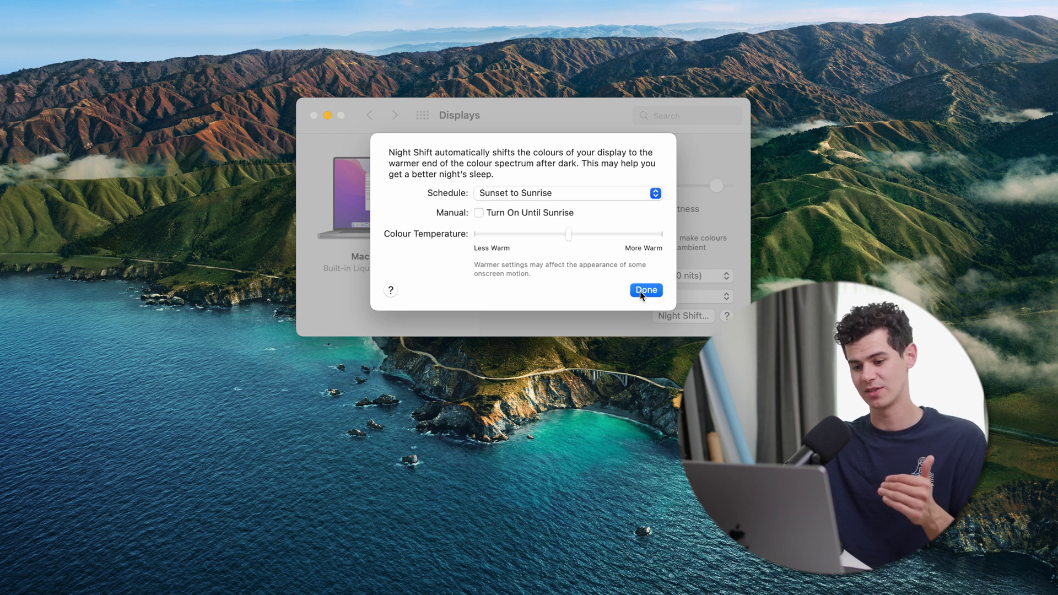
drag(549, 241, 568, 249)
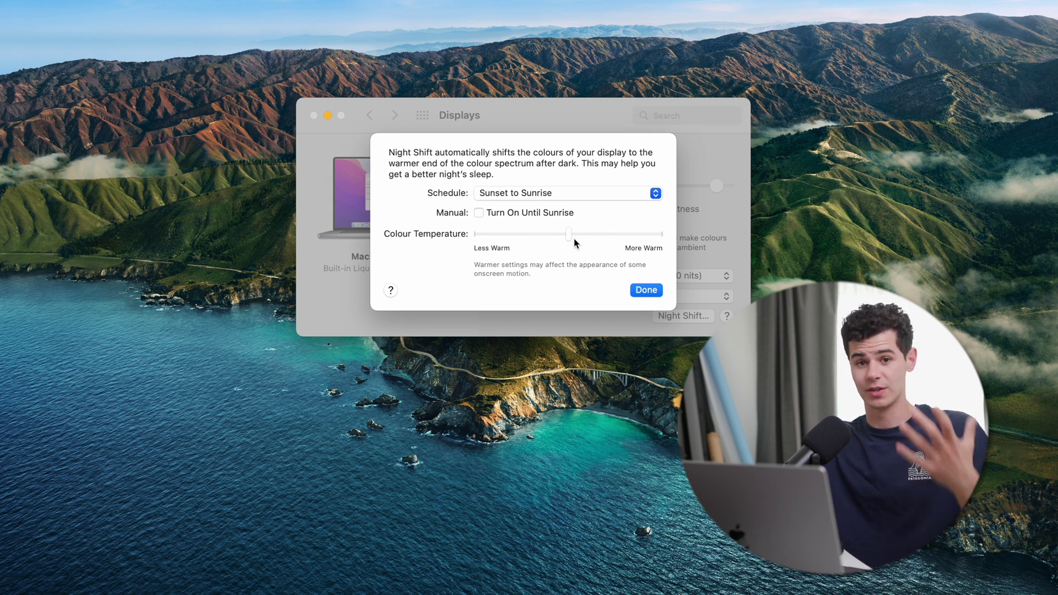
click(641, 292)
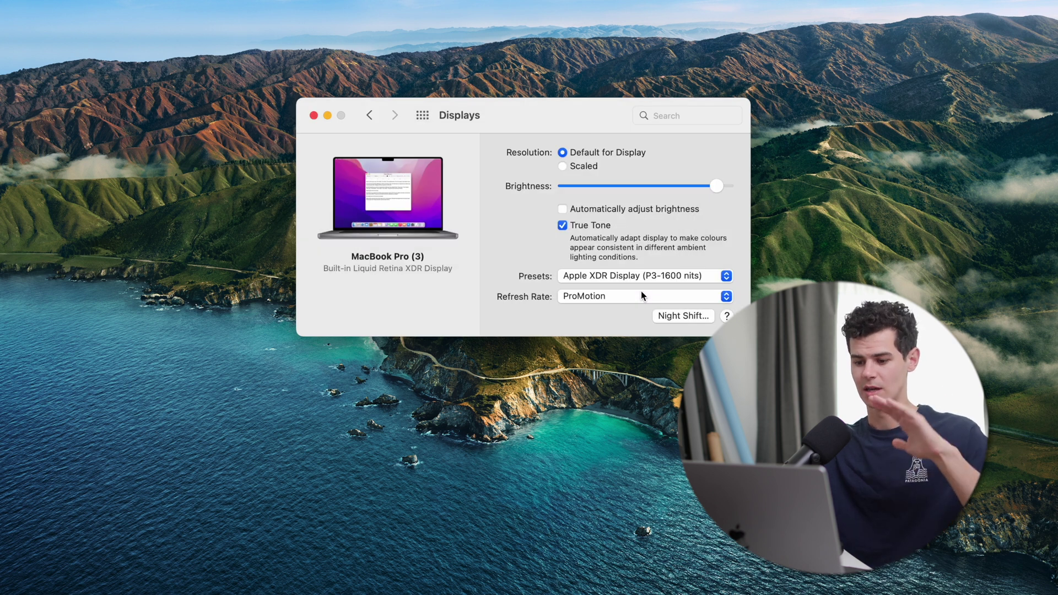
Add a fingerprint in the Touch ID preferences, authorising it with the Mac account password.
key(super+l)
click(552, 396)
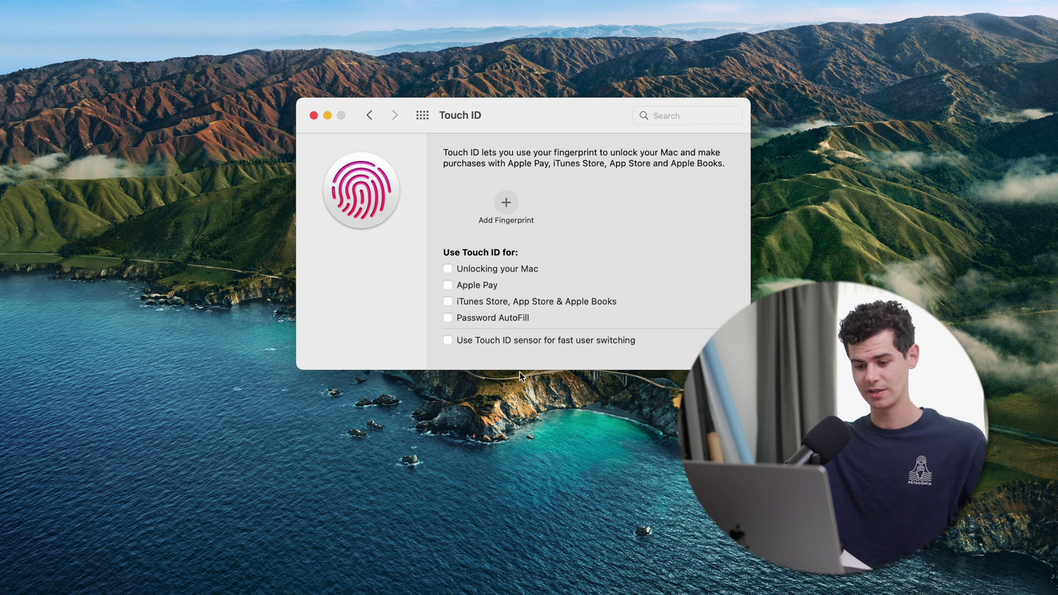
click(499, 268)
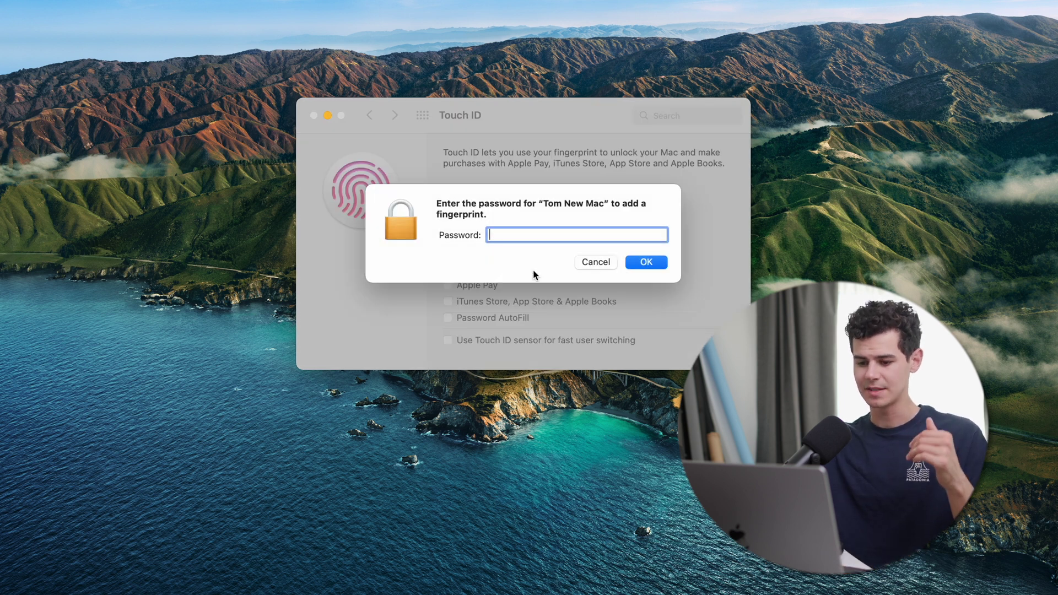
text(••••••••)
key(Return)
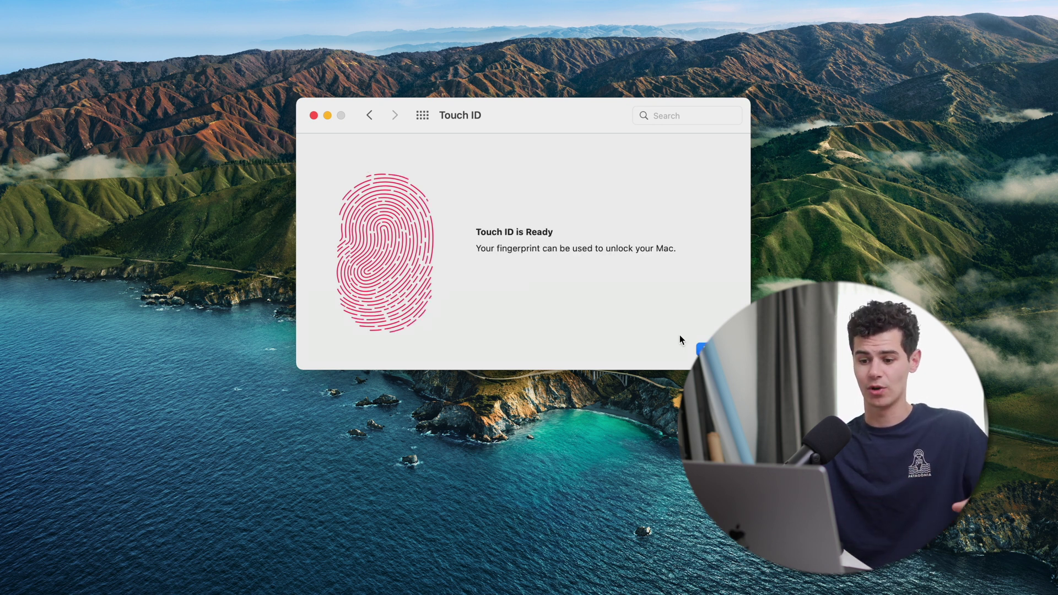
click(704, 347)
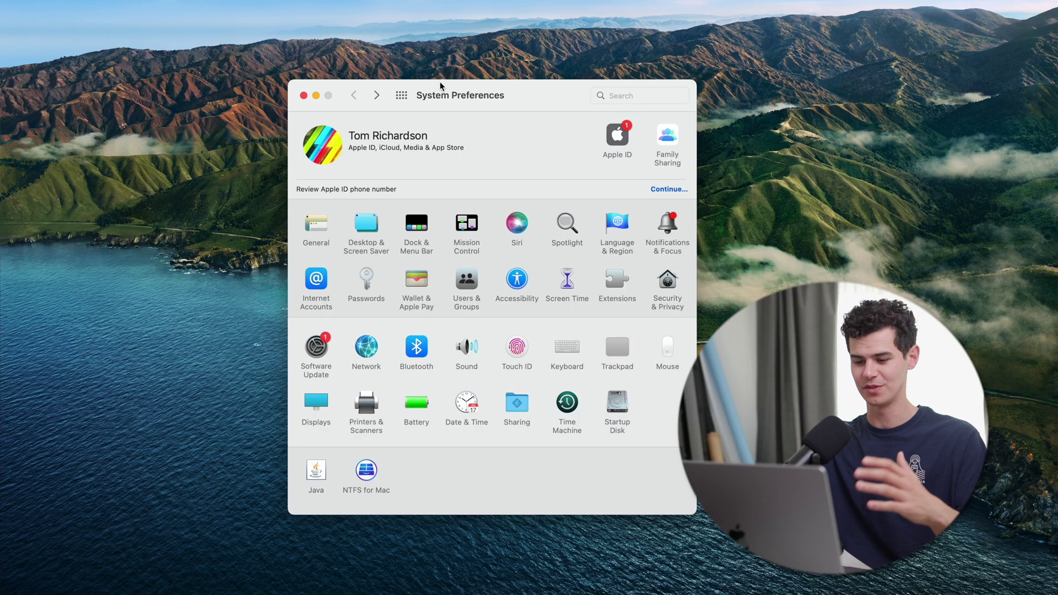
Search System Preferences for "hot" and open the Hot Corners settings of the screen saver.
click(628, 97)
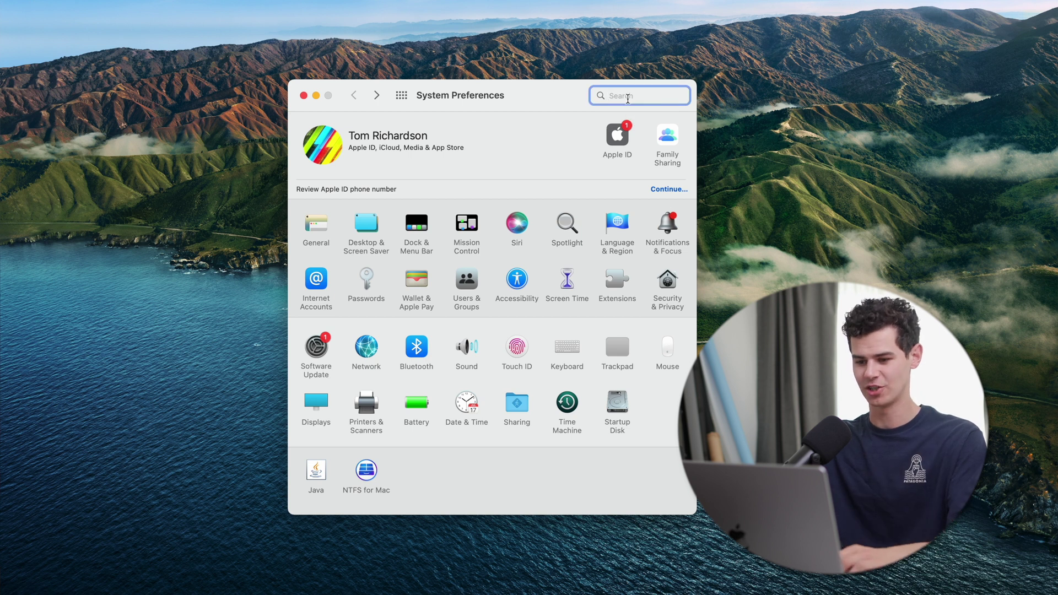
text(hot)
key(Down)
key(Return)
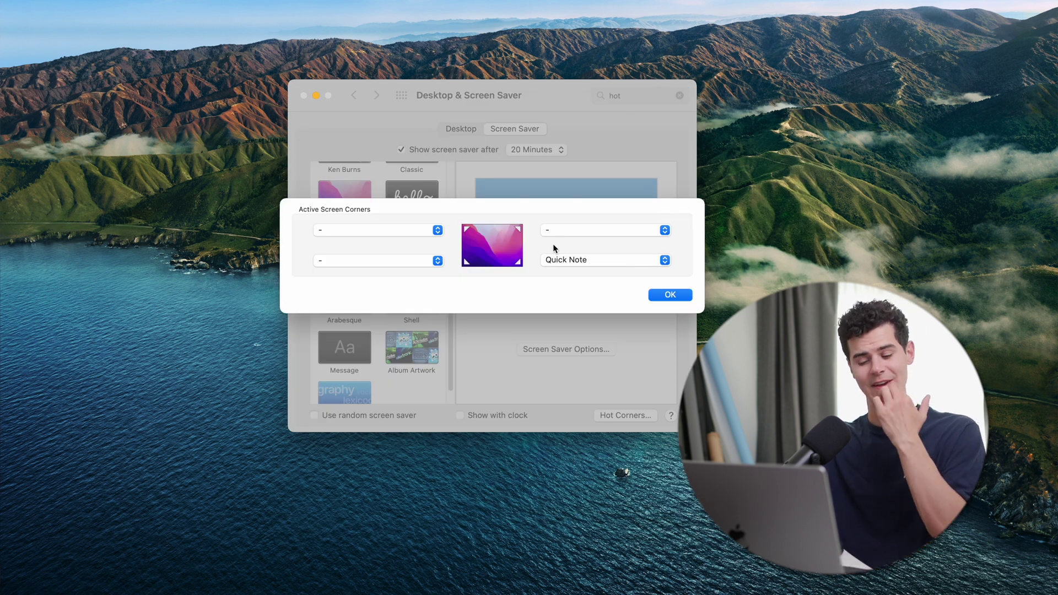
click(672, 298)
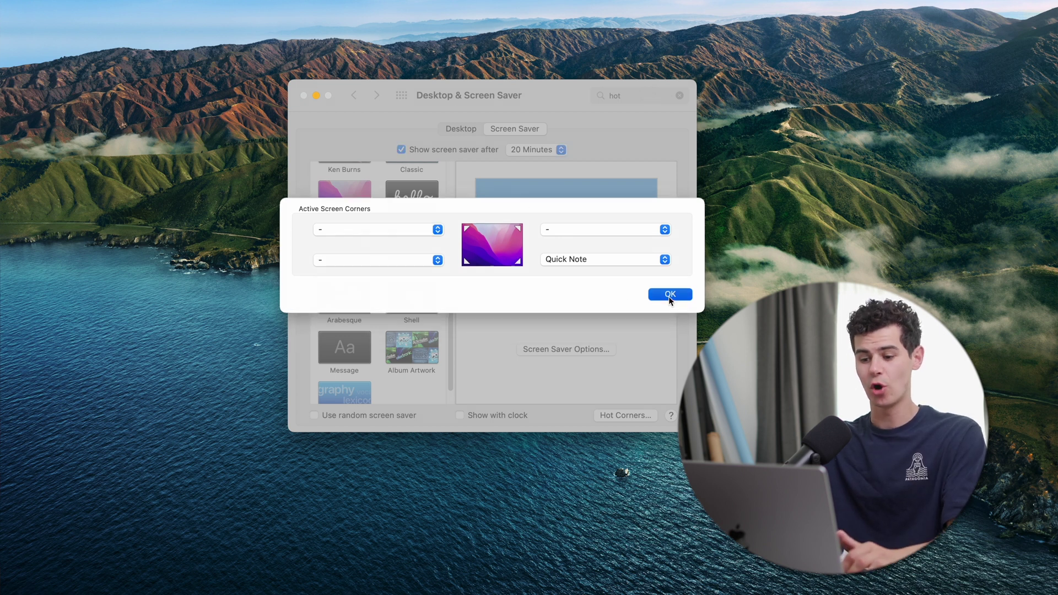
click(459, 132)
click(516, 129)
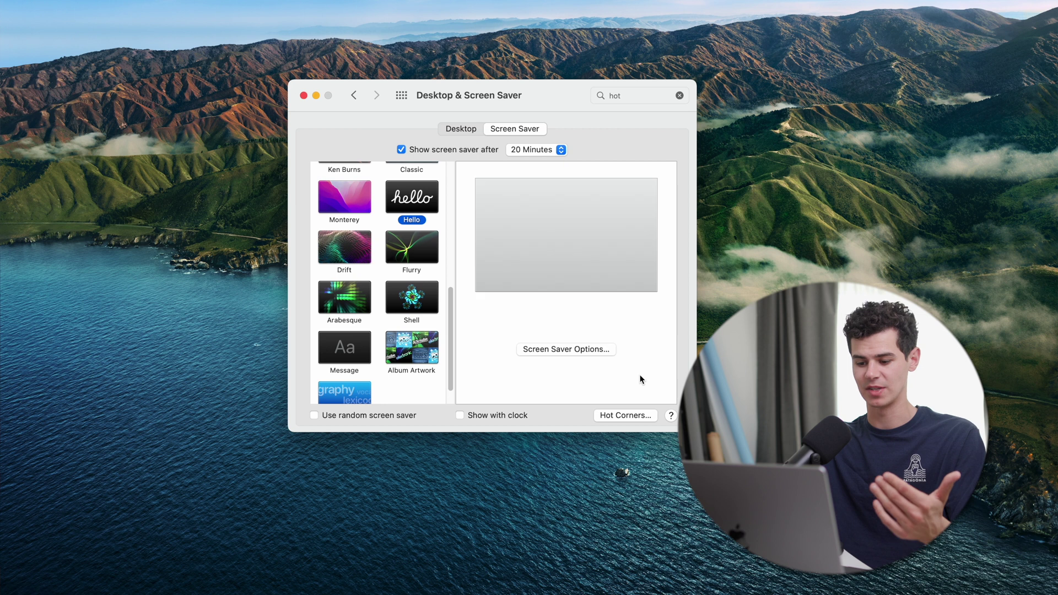
click(626, 416)
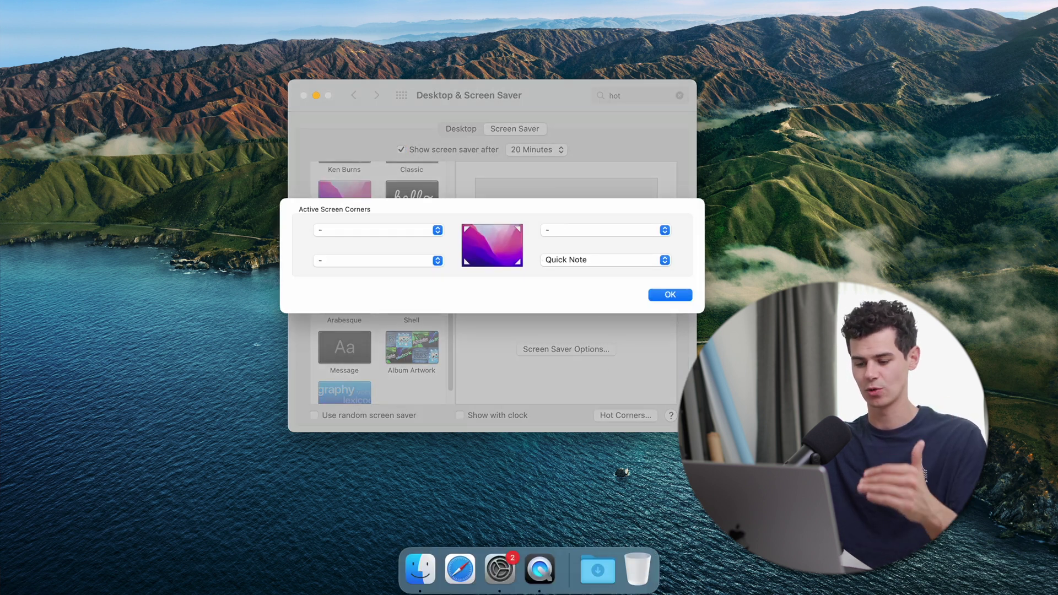
Assign Start Screen Saver to the upper-right screen corner and Mission Control to the lower-right one.
click(650, 262)
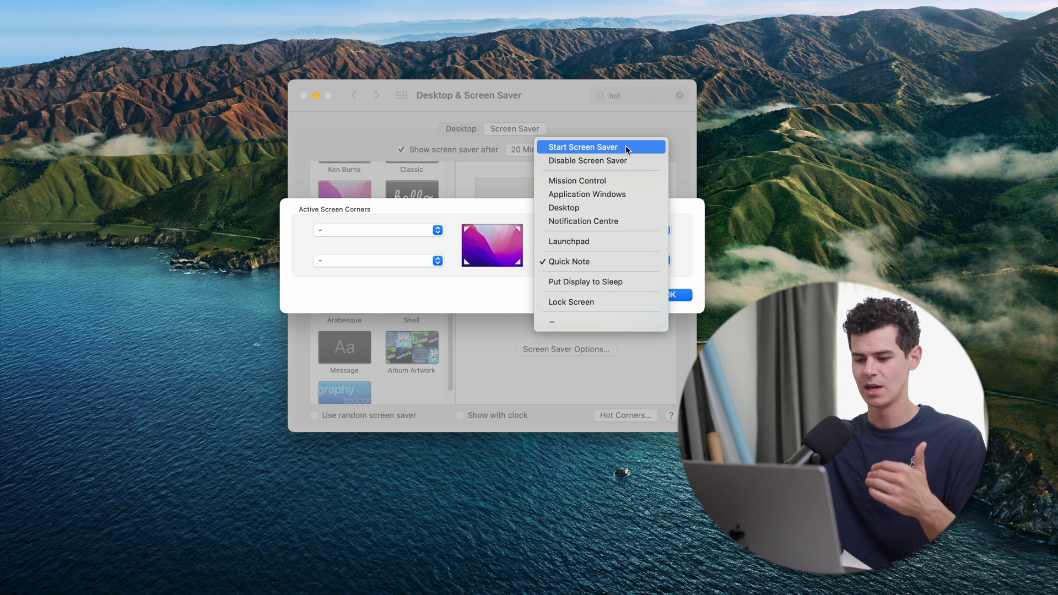
click(657, 123)
click(620, 230)
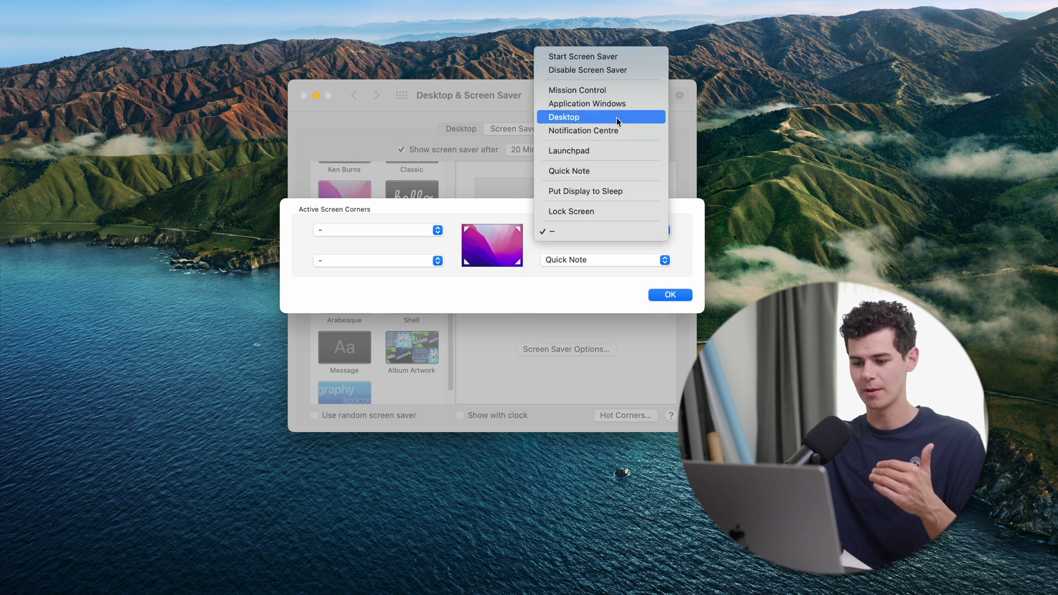
click(629, 53)
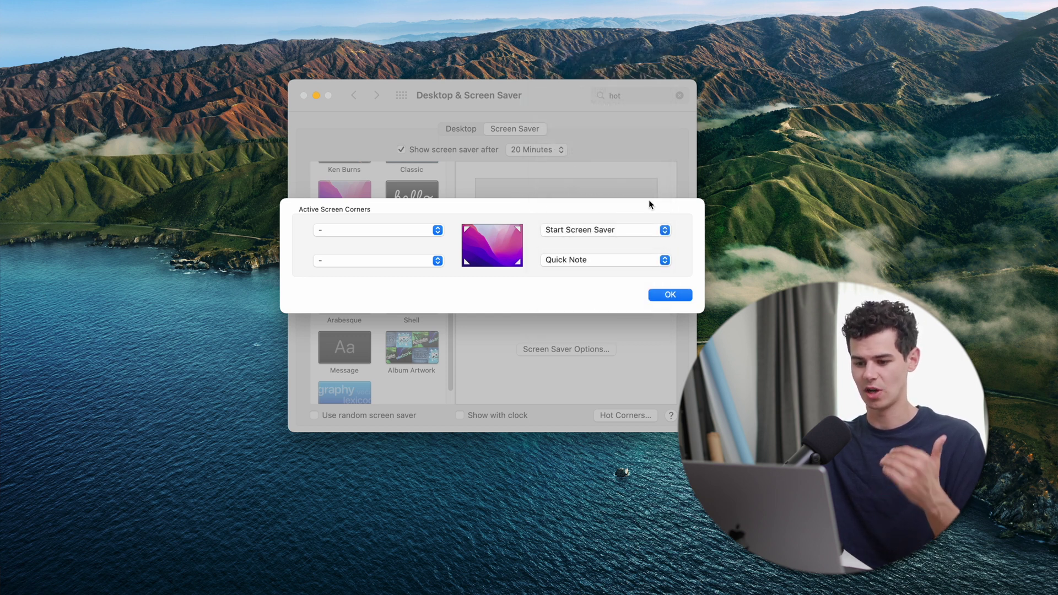
click(631, 260)
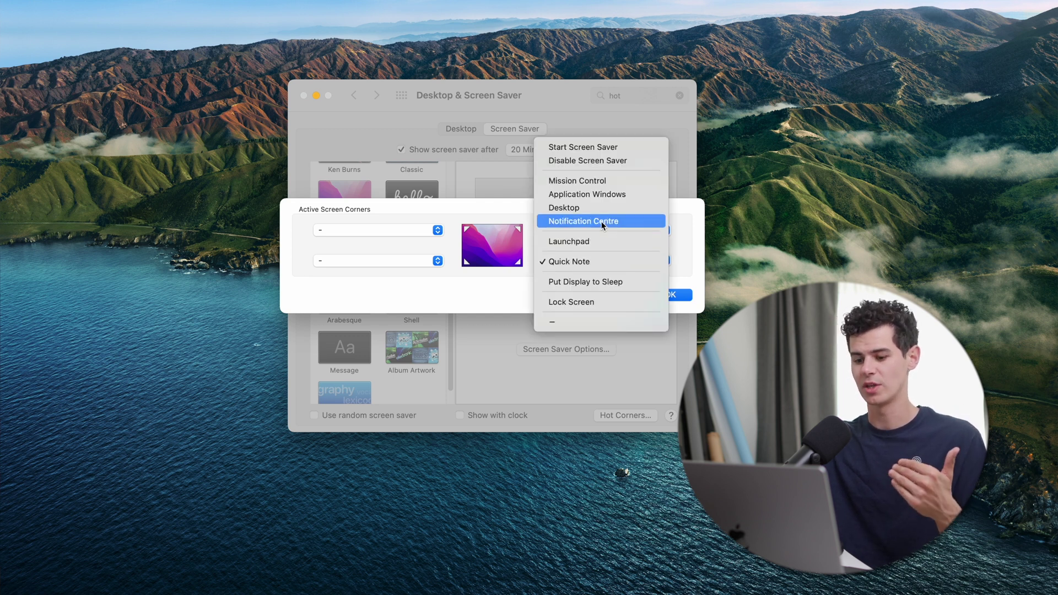
click(575, 181)
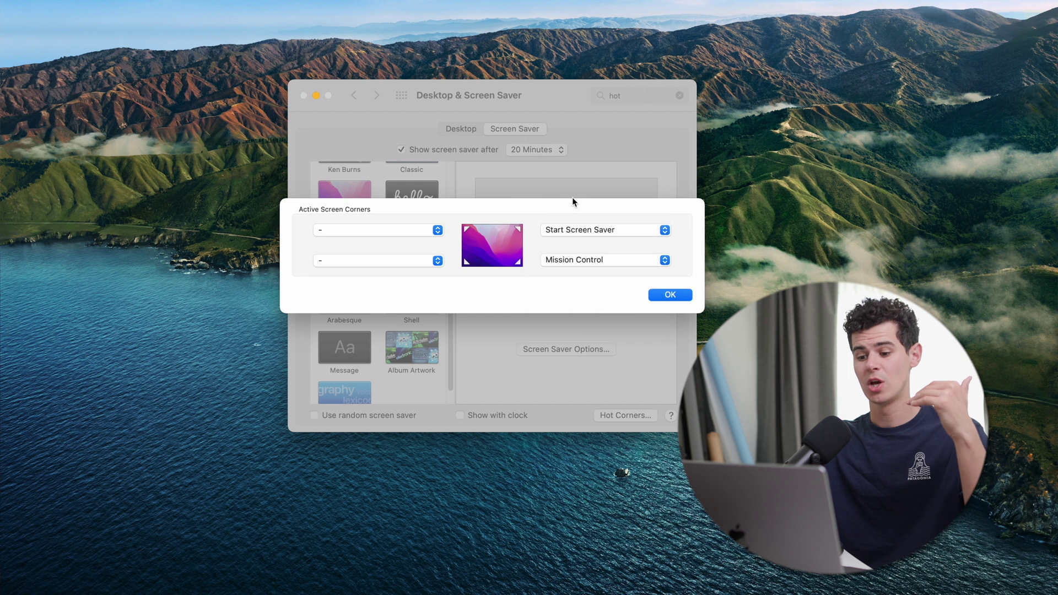
Assign Desktop to the lower-left screen corner, accept the hot corners, and try that corner out.
click(424, 259)
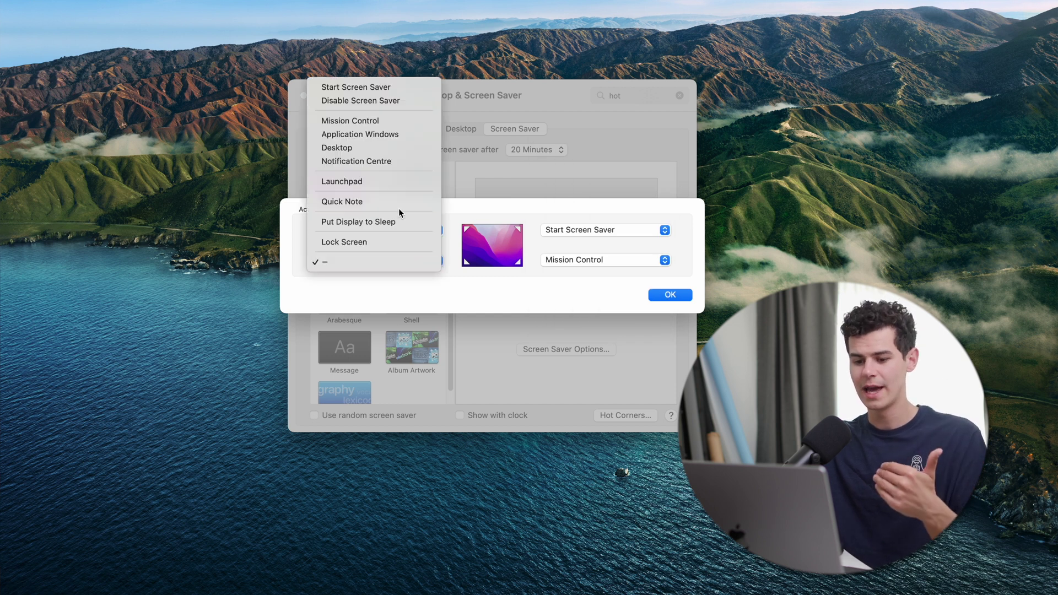
click(358, 148)
click(669, 296)
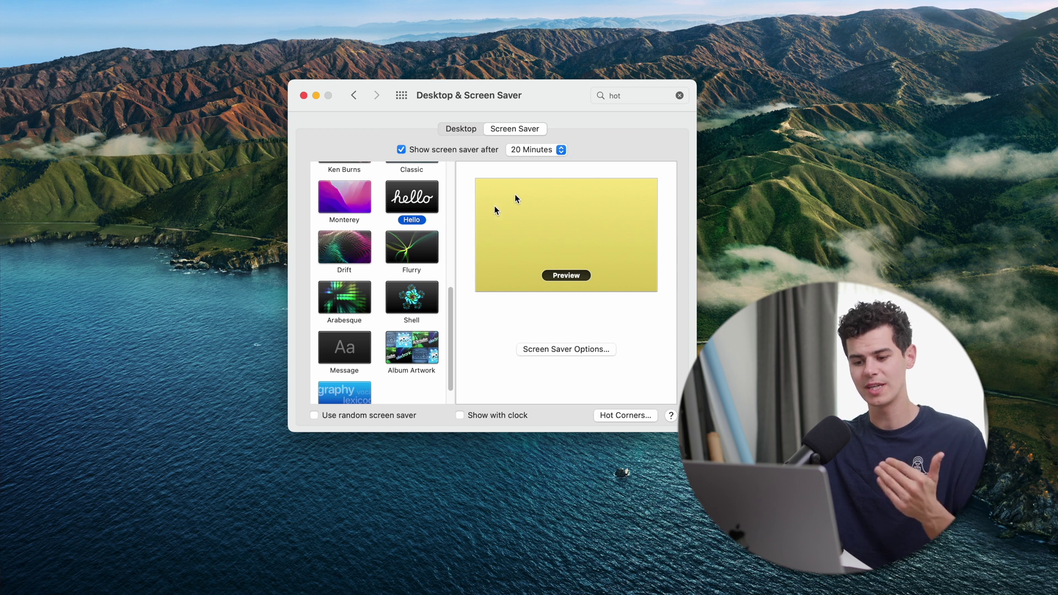
mouse_move(0, 594)
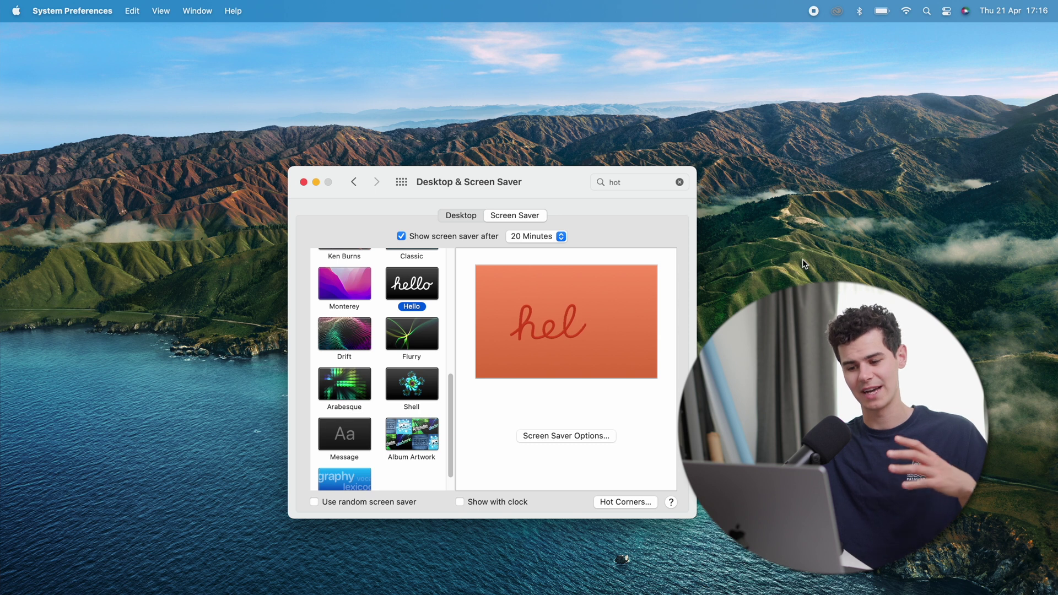
mouse_move(576, 333)
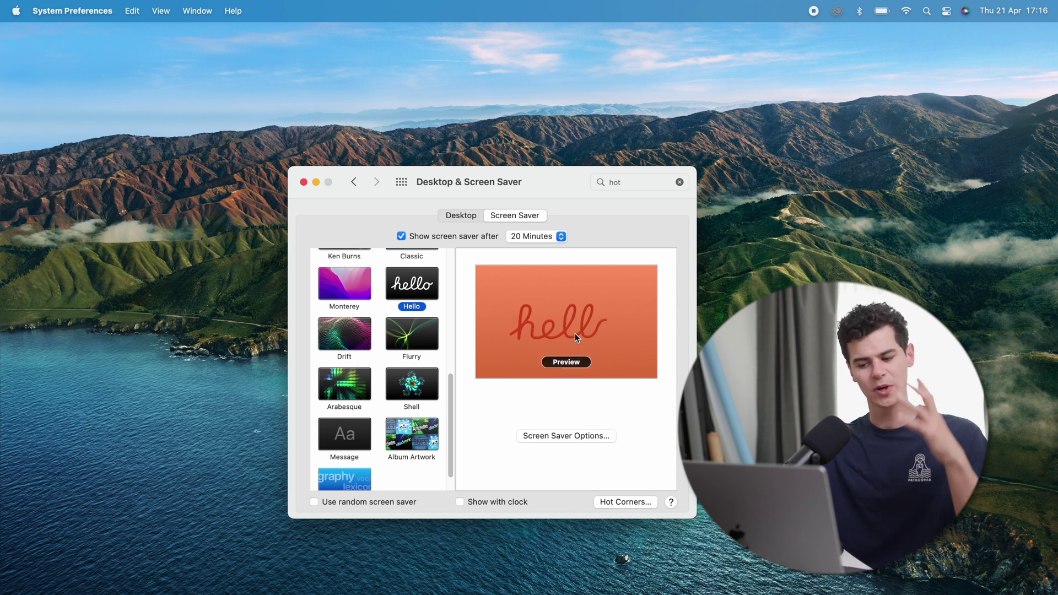
Assign Notification Centre to the upper-left hot corner, try that corner out, and accept the hot corners.
click(629, 501)
click(383, 315)
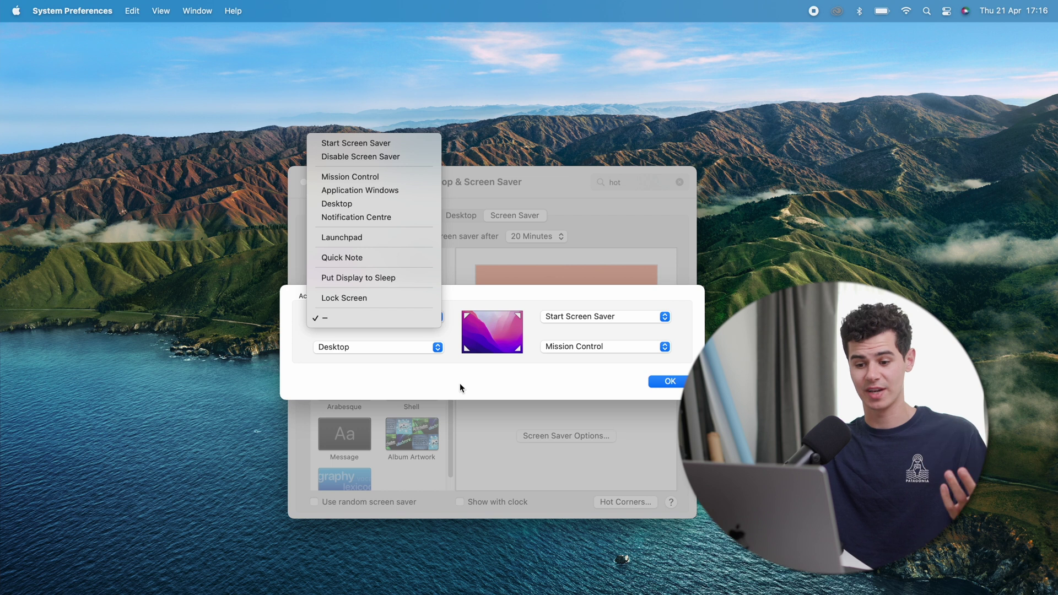
click(380, 220)
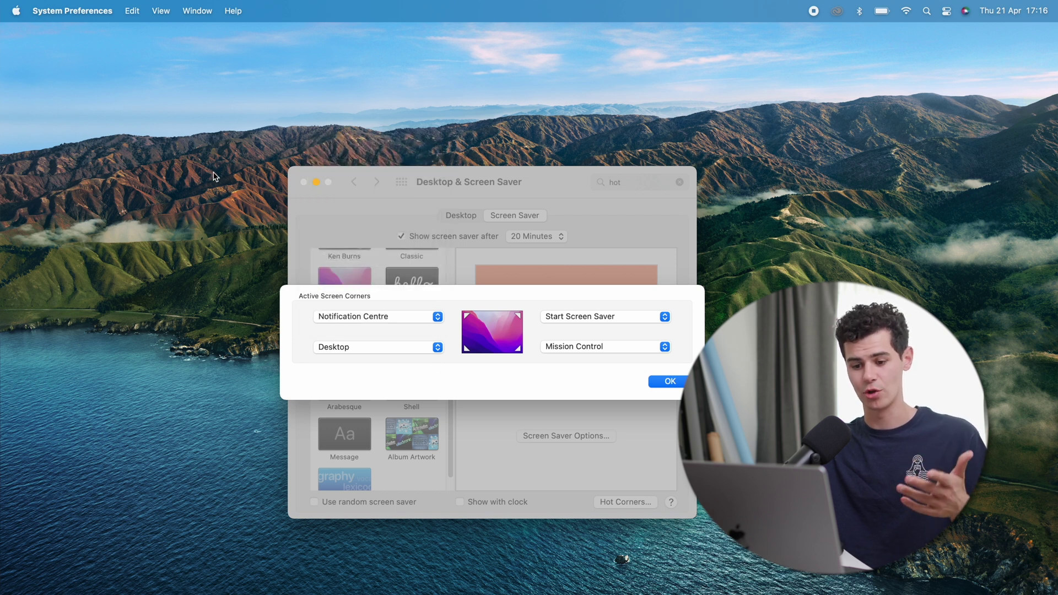
mouse_move(1, 3)
click(130, 99)
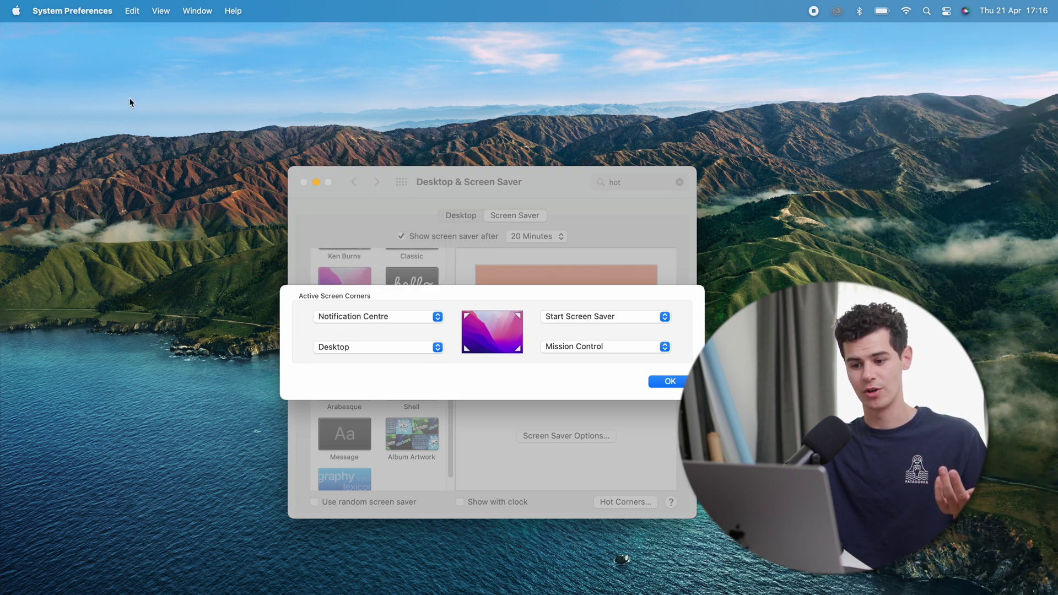
click(678, 382)
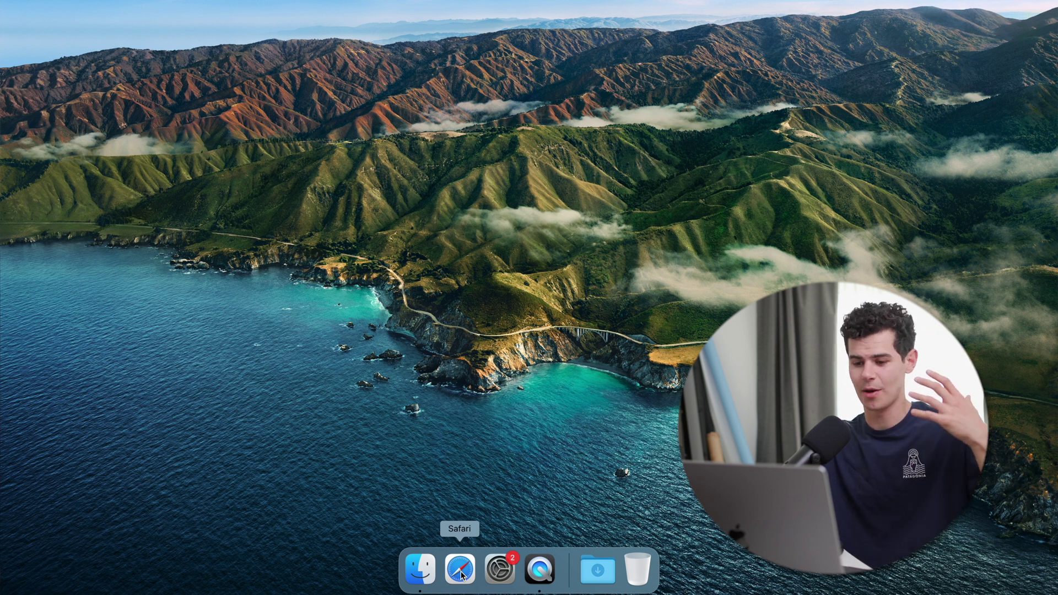
Switch to Safari, search the web for "caffine", and download Caffeine from its MacUpdate page using the safe download.
click(460, 570)
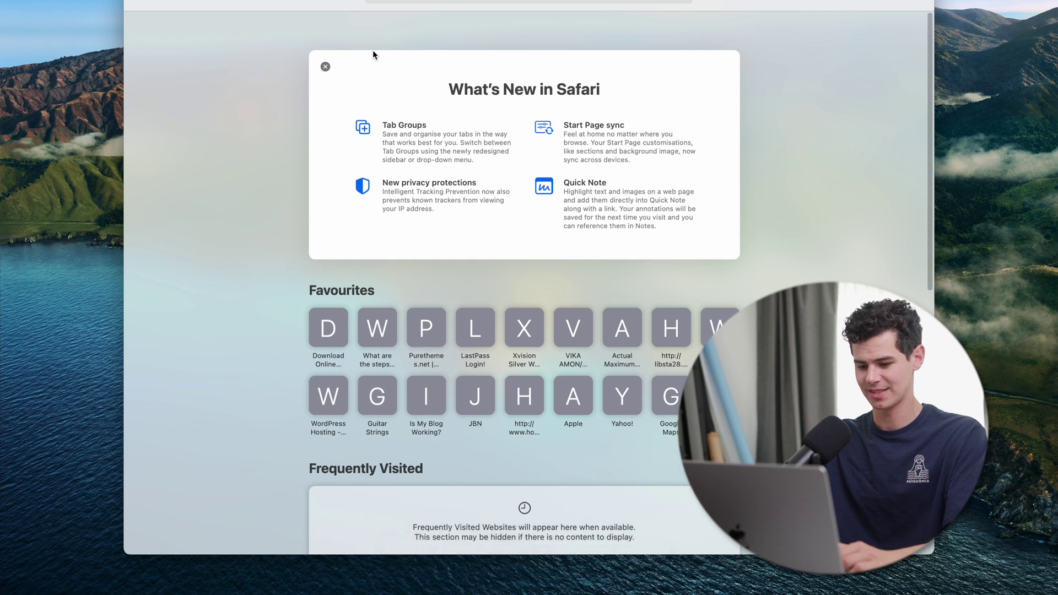
click(418, 3)
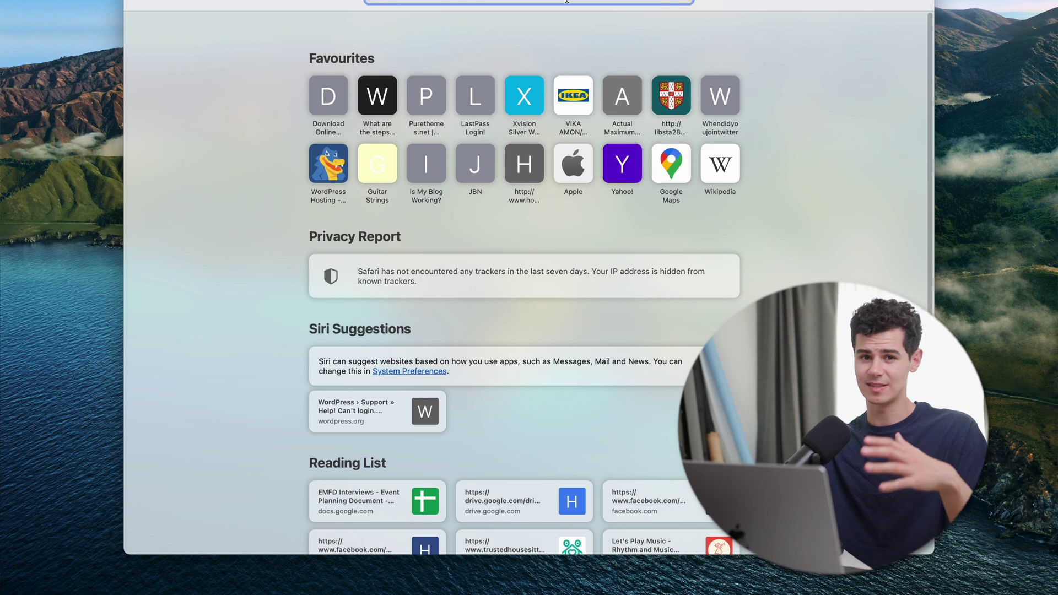
text(caffine)
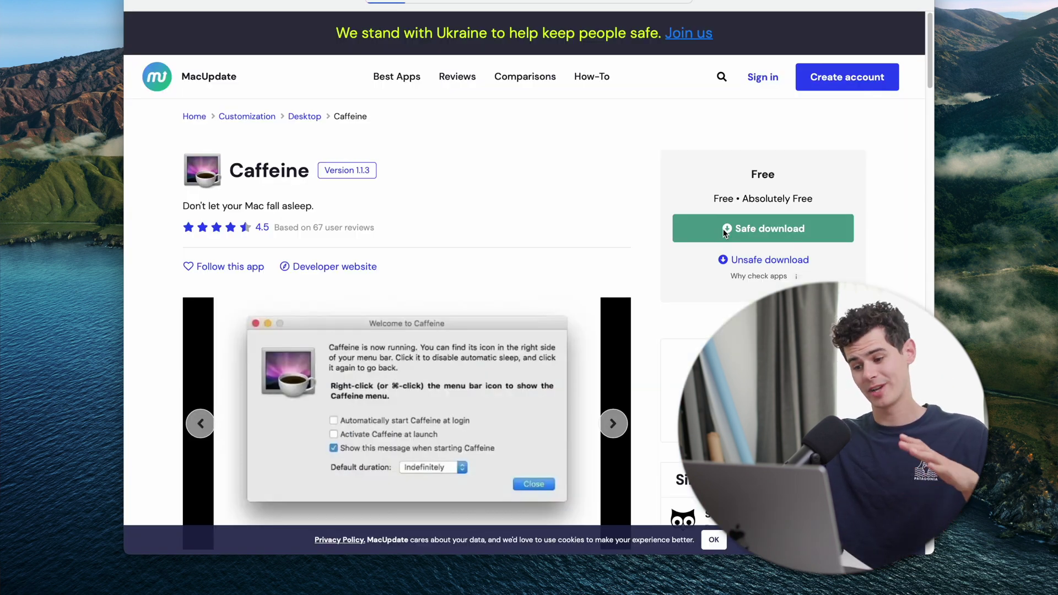
click(724, 234)
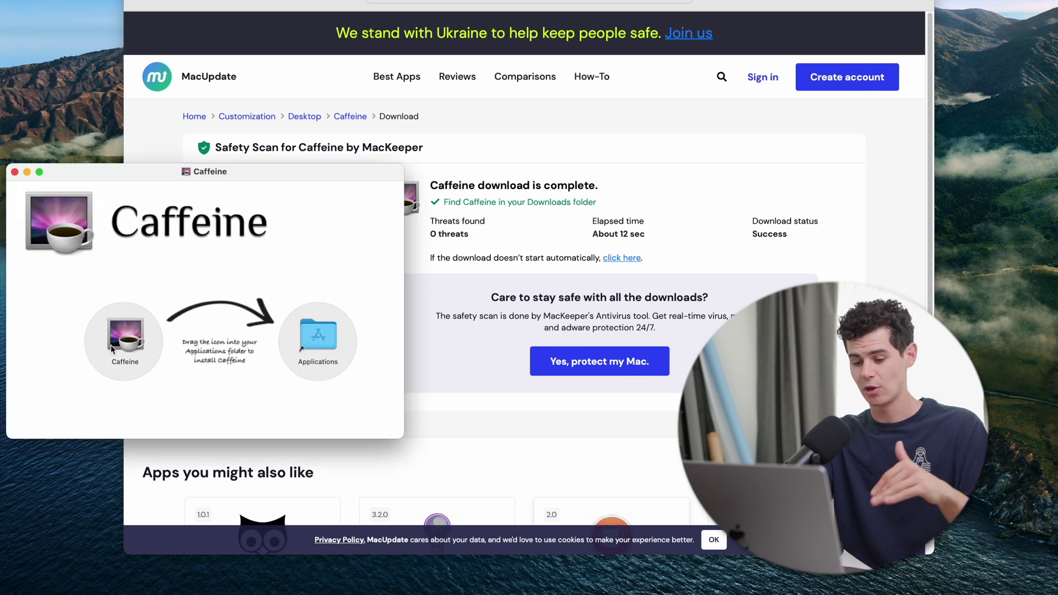
Install Caffeine into the Applications folder, keeping both copies, and close the installer window.
drag(110, 338, 306, 331)
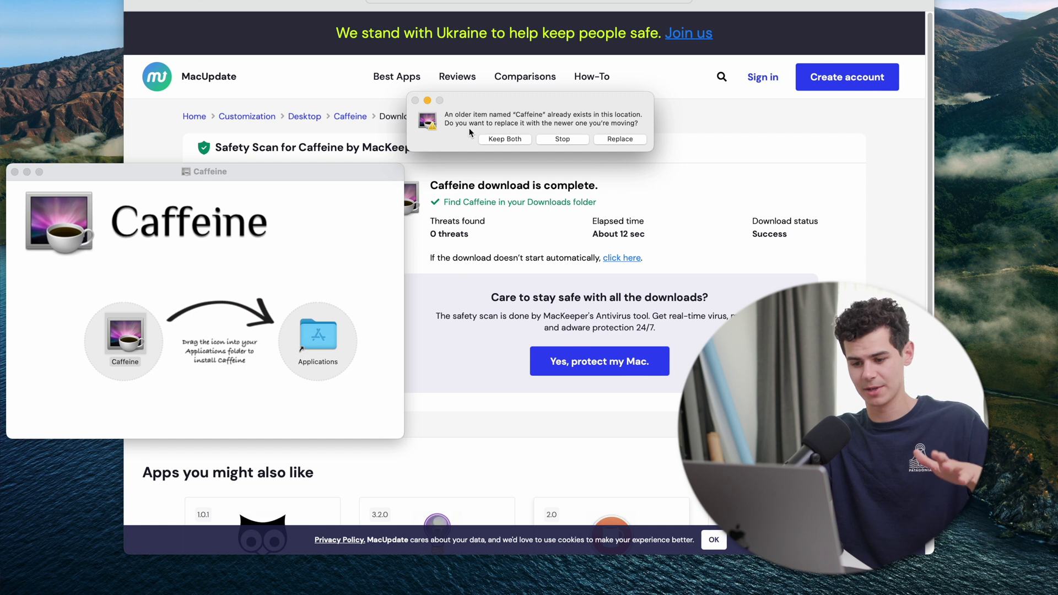
click(503, 139)
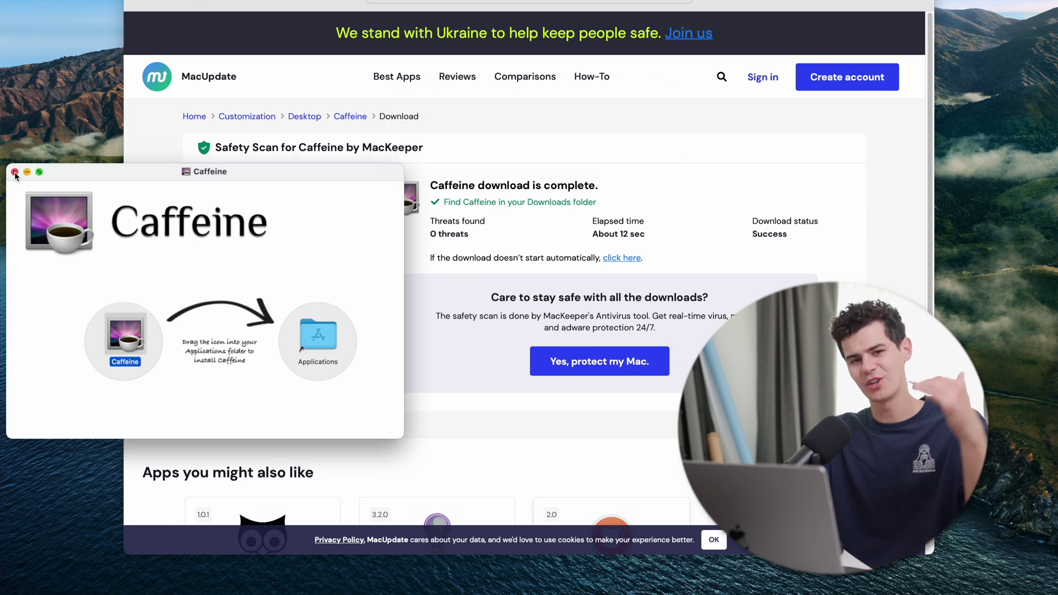
click(15, 172)
Launch Caffeine through Spotlight and dismiss its welcome window.
mouse_move(598, 593)
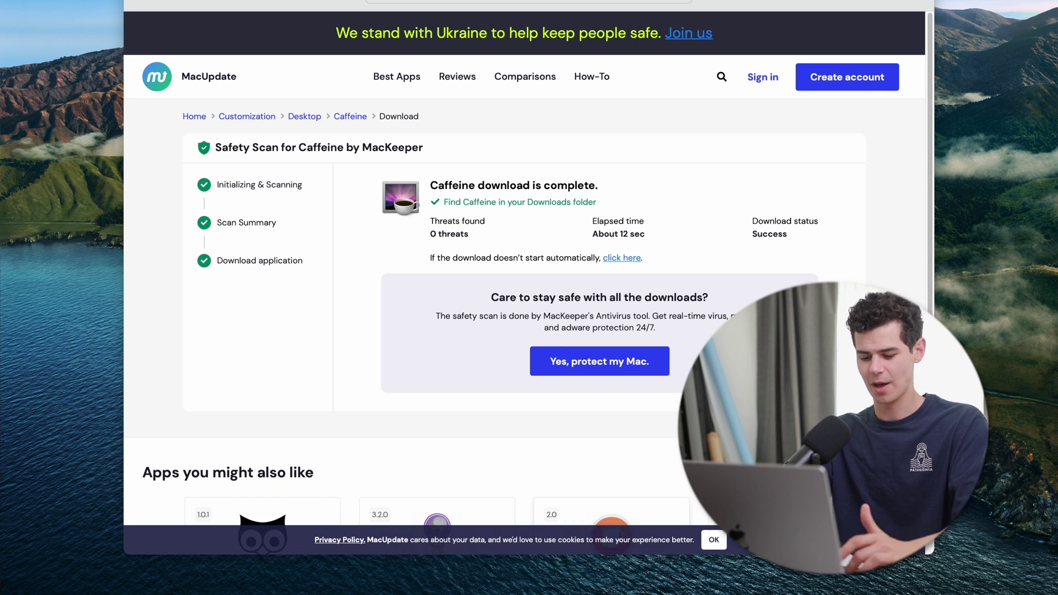
key(super+space)
click(496, 164)
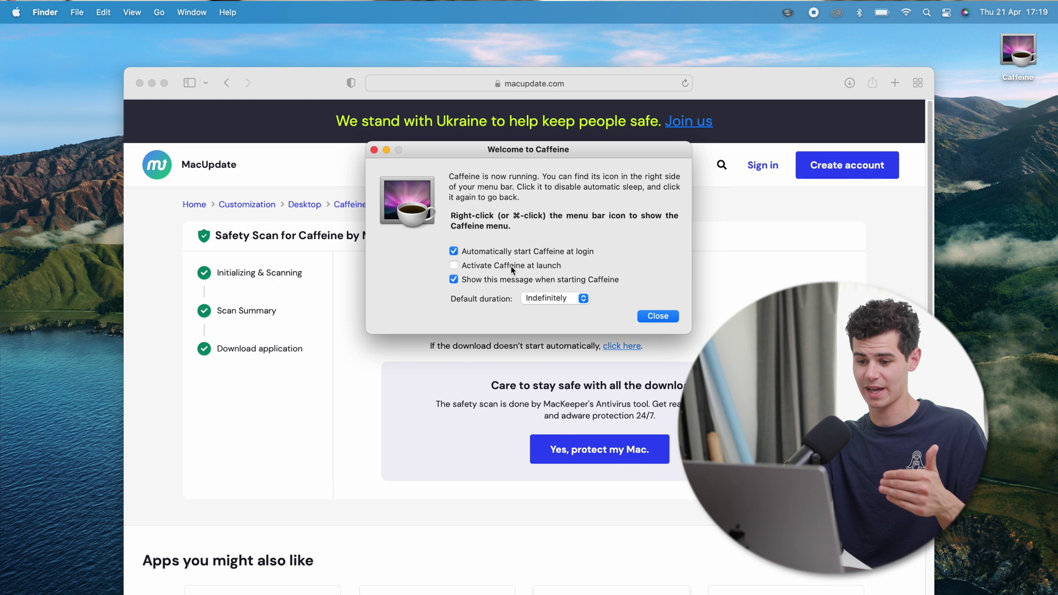
click(657, 317)
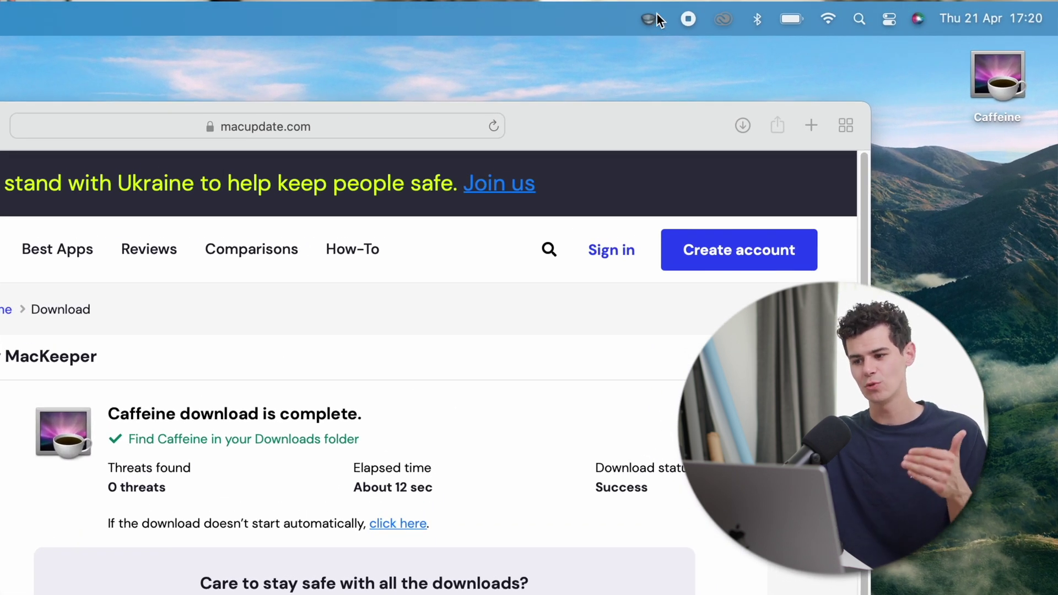
Try switching Caffeine's sleep prevention on and off.
click(650, 19)
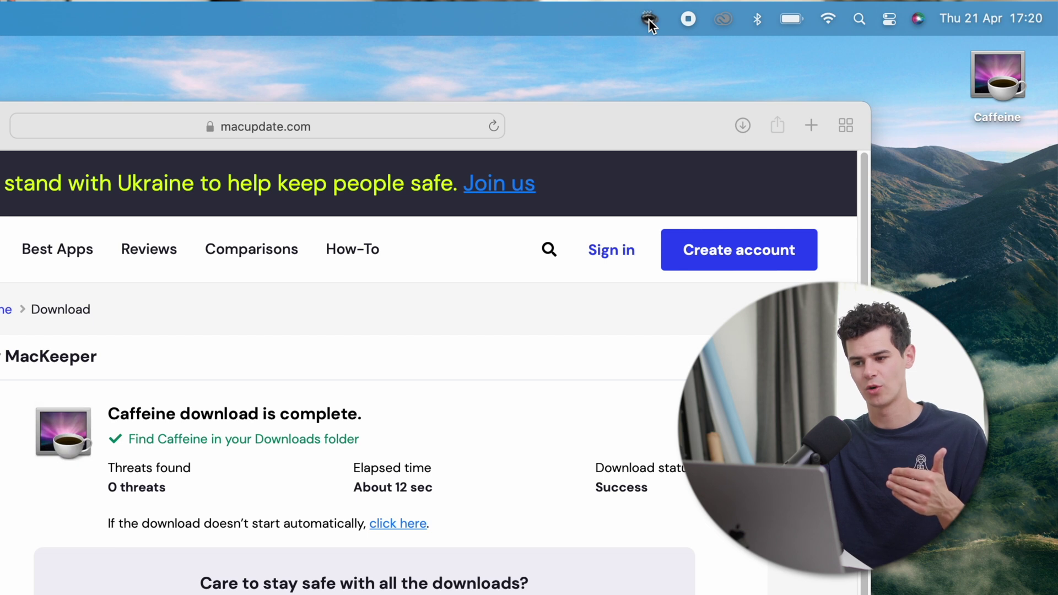
click(649, 19)
click(659, 17)
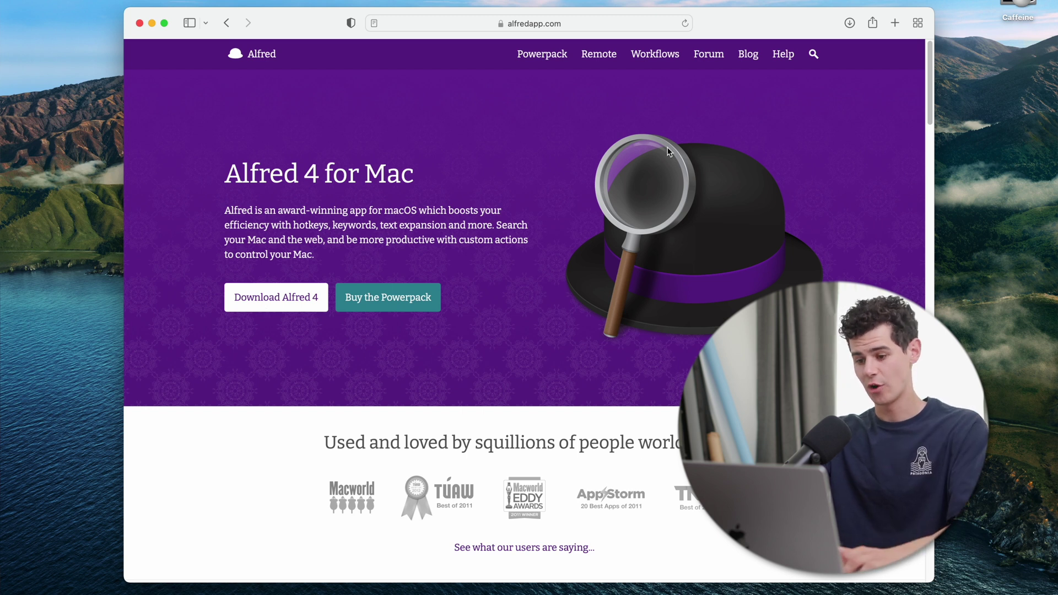
Launch Alfred 4 by searching Spotlight for "alfred 4", and skip its setup.
key(super+space)
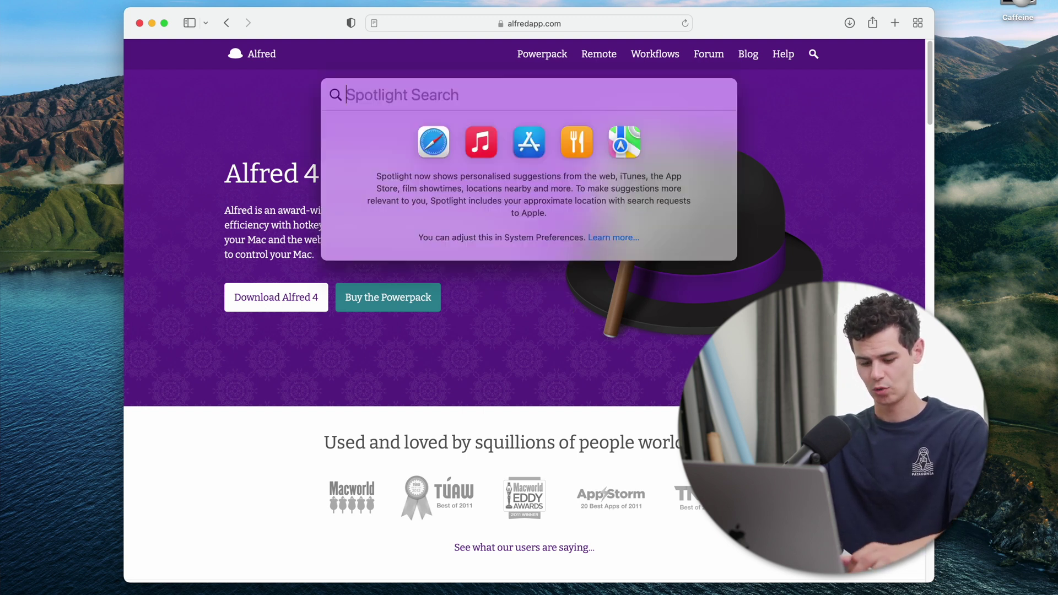
text(alfred 4)
key(Return)
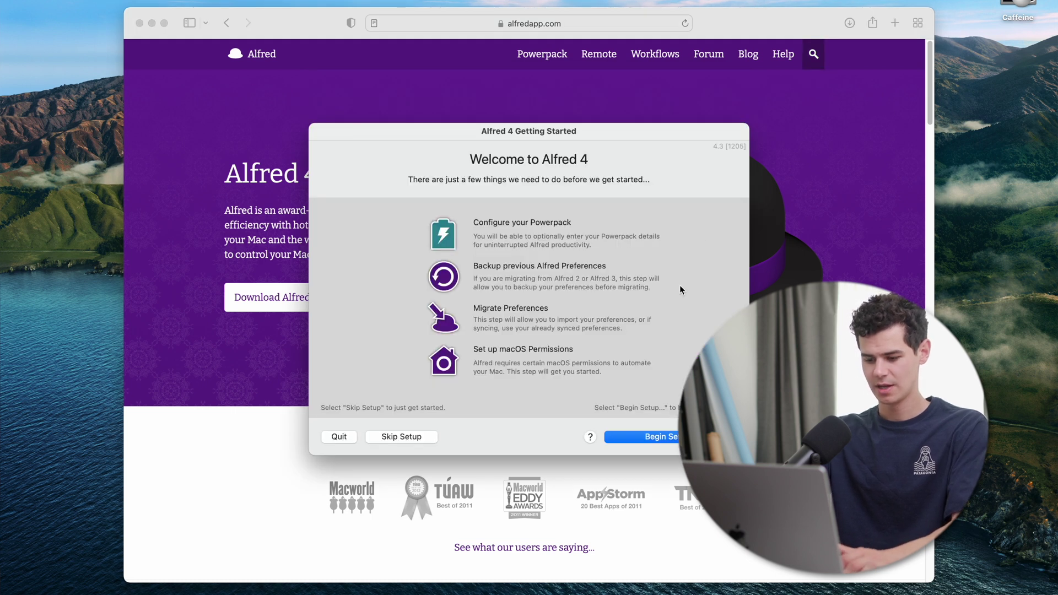
click(409, 436)
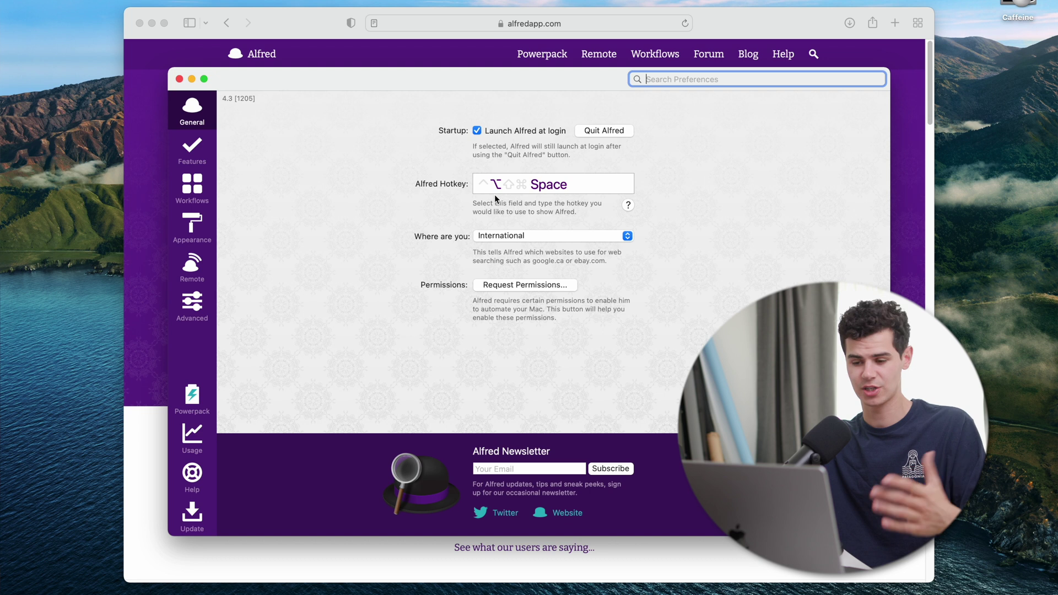
Set the Alfred hotkey to a double tap of Option.
click(532, 187)
key(alt)
key(alt)
key(alt)
key(alt)
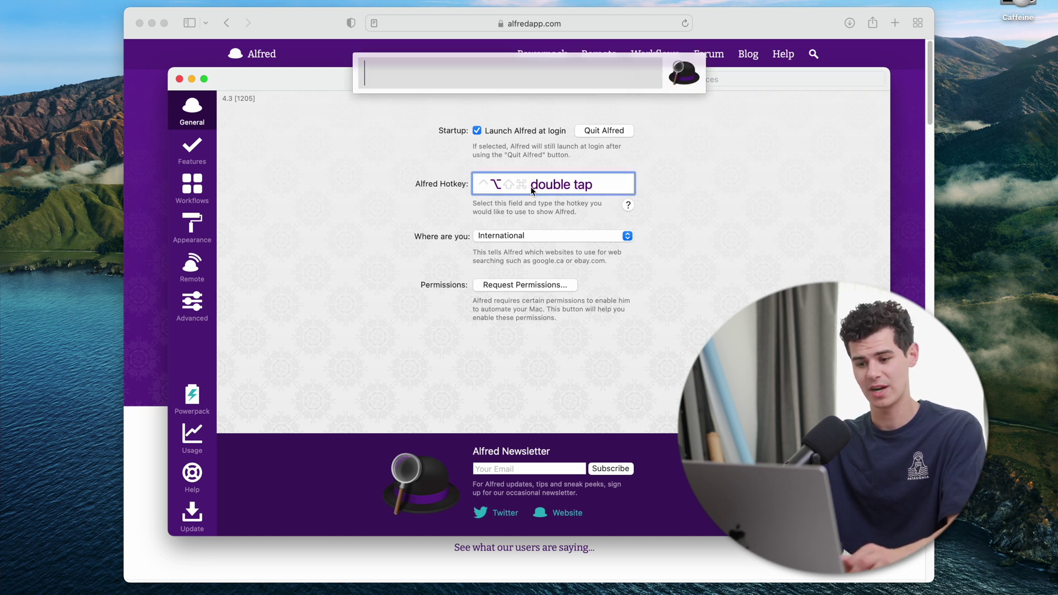
Try out the new hotkey by showing and hiding Alfred repeatedly, and close the Alfred preferences and Safari windows.
key(alt)
key(alt)
key(alt)
key(alt)
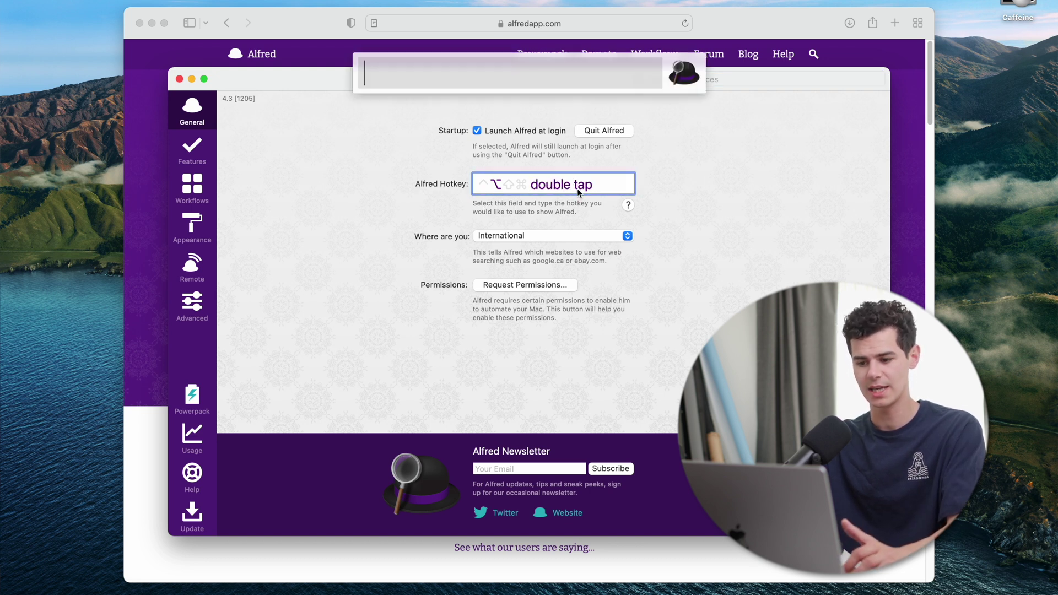
key(alt)
key(alt)
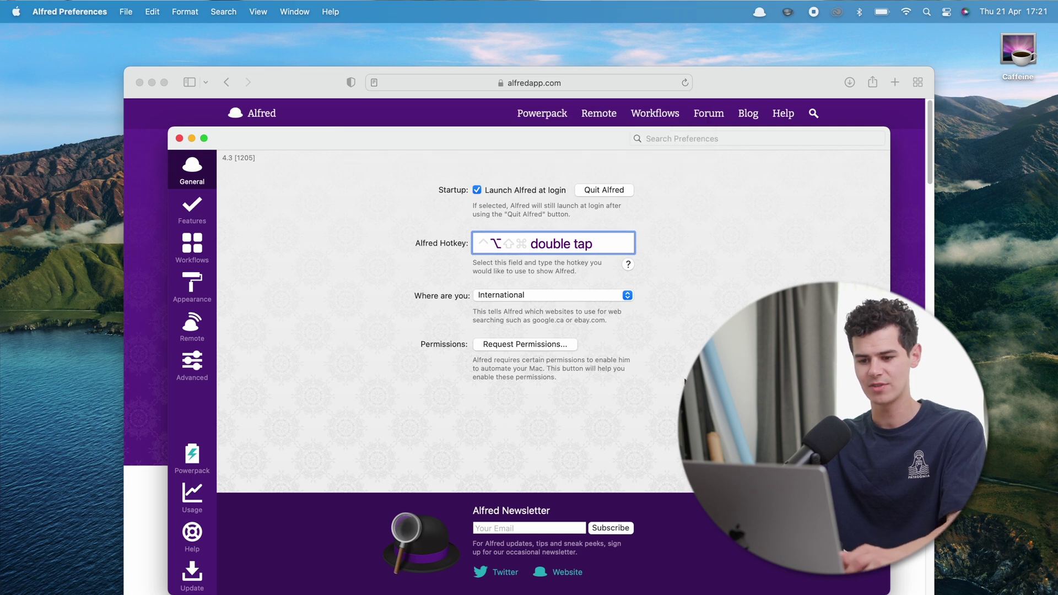
key(alt)
key(alt)
click(178, 139)
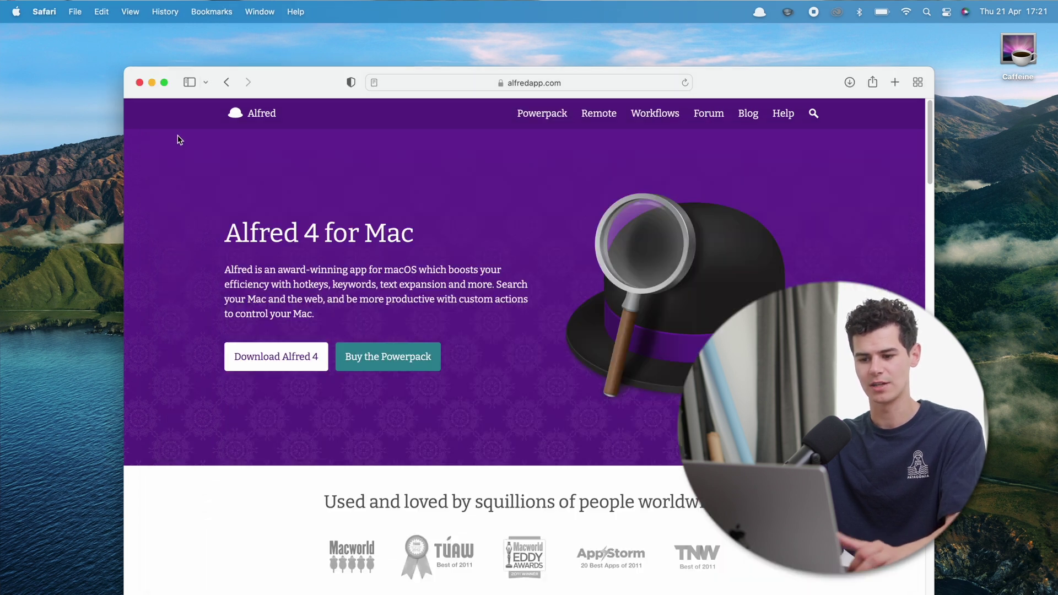
click(140, 82)
Search the web for "dinosaur" from Alfred.
key(alt)
key(alt)
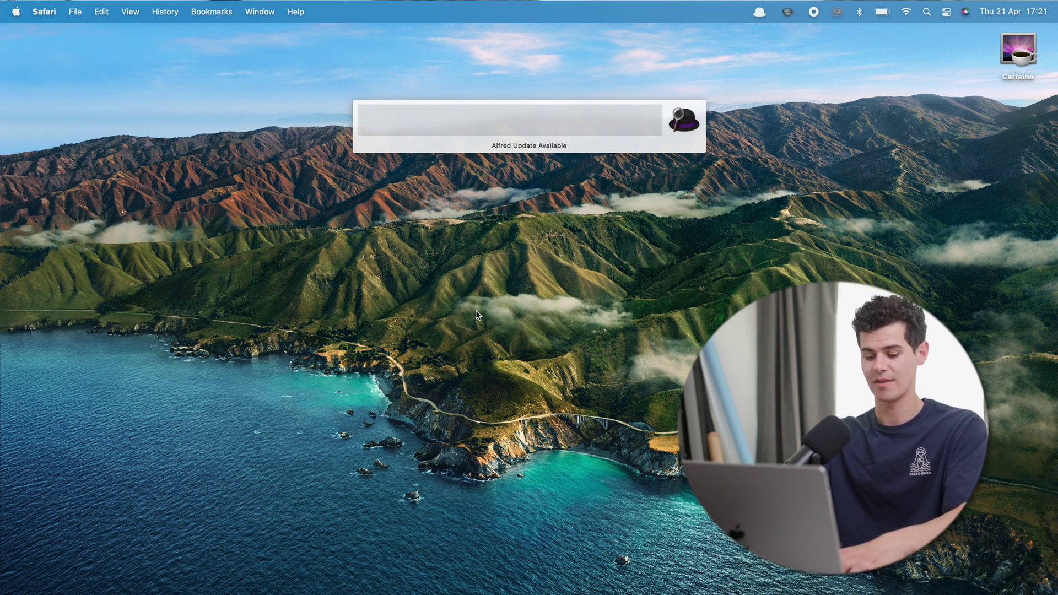
text(di)
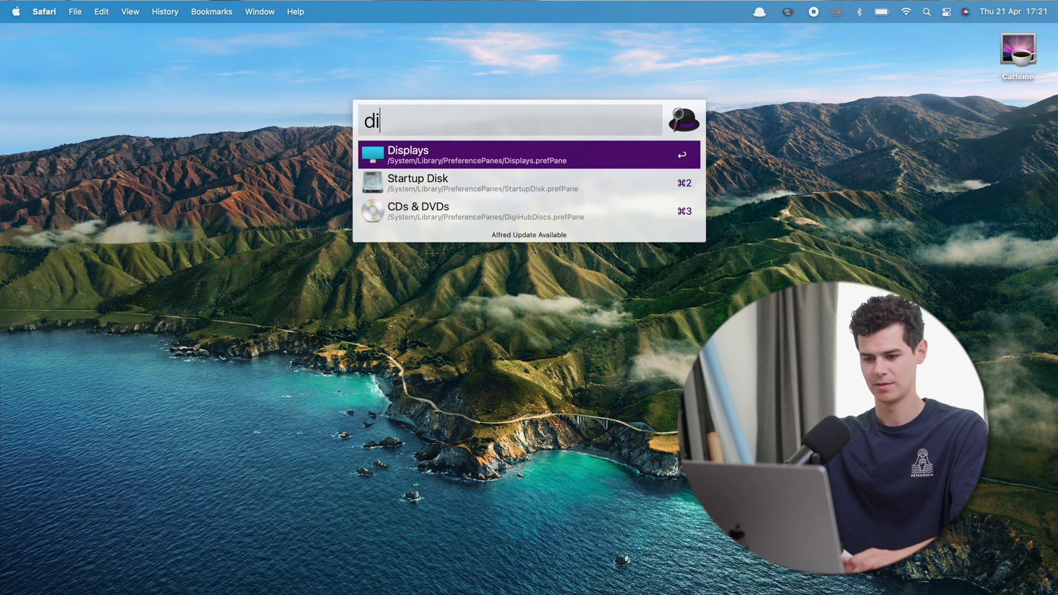
text(nosaur)
key(Return)
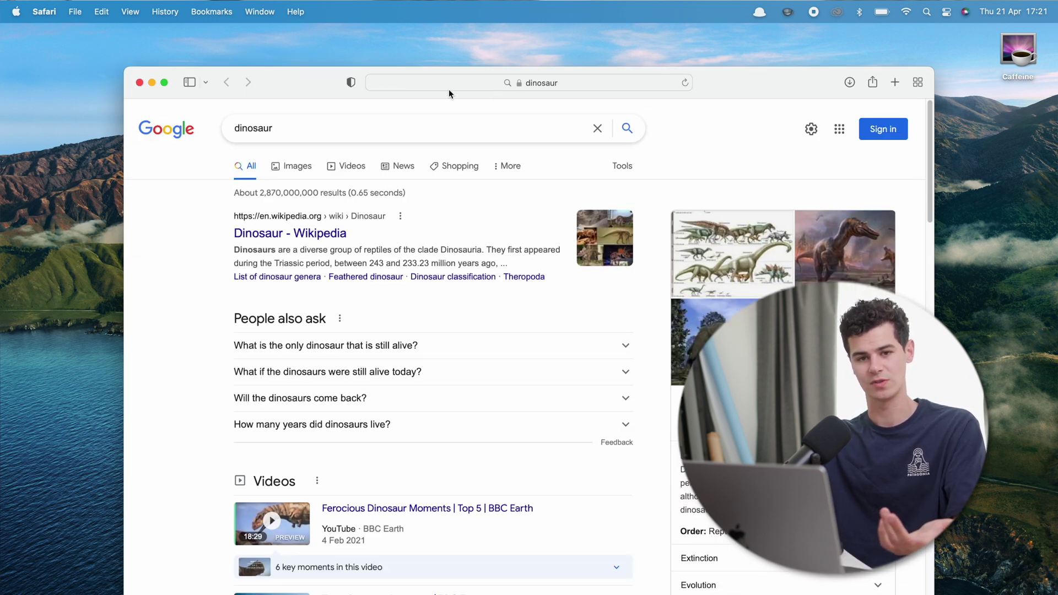
Calculate 19*10 in Alfred, clear the query, and open Safari from Alfred by searching for "saf".
key(alt+space)
text(19*10)
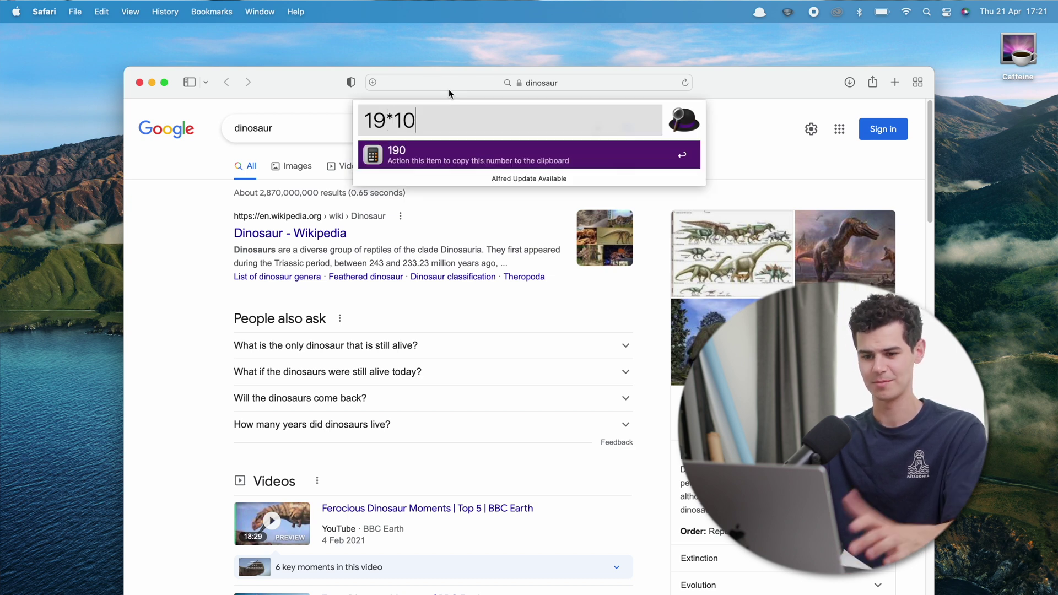
key(super+a)
key(BackSpace)
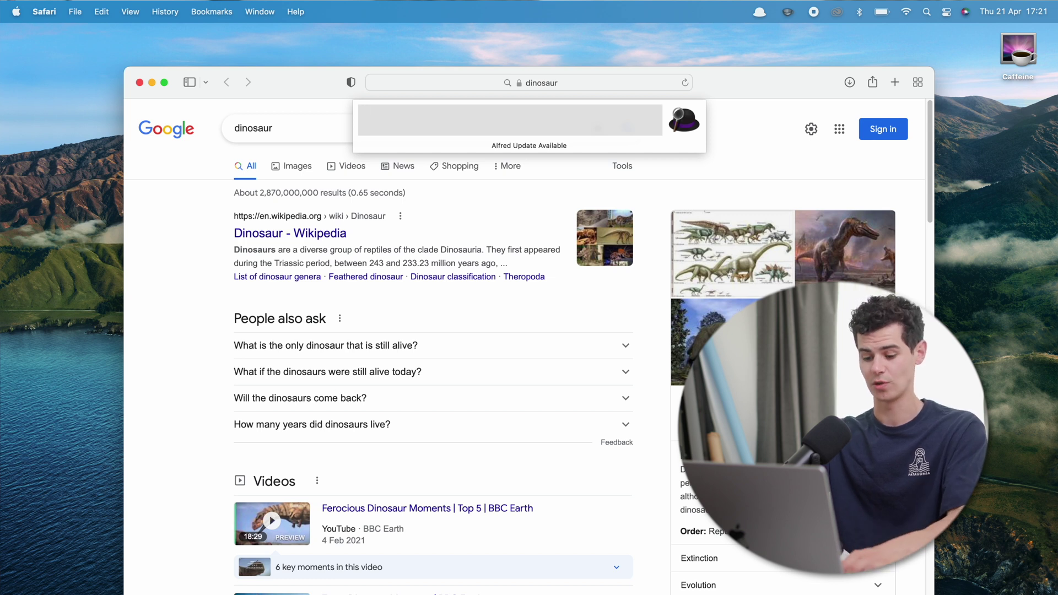
text(saf)
key(Return)
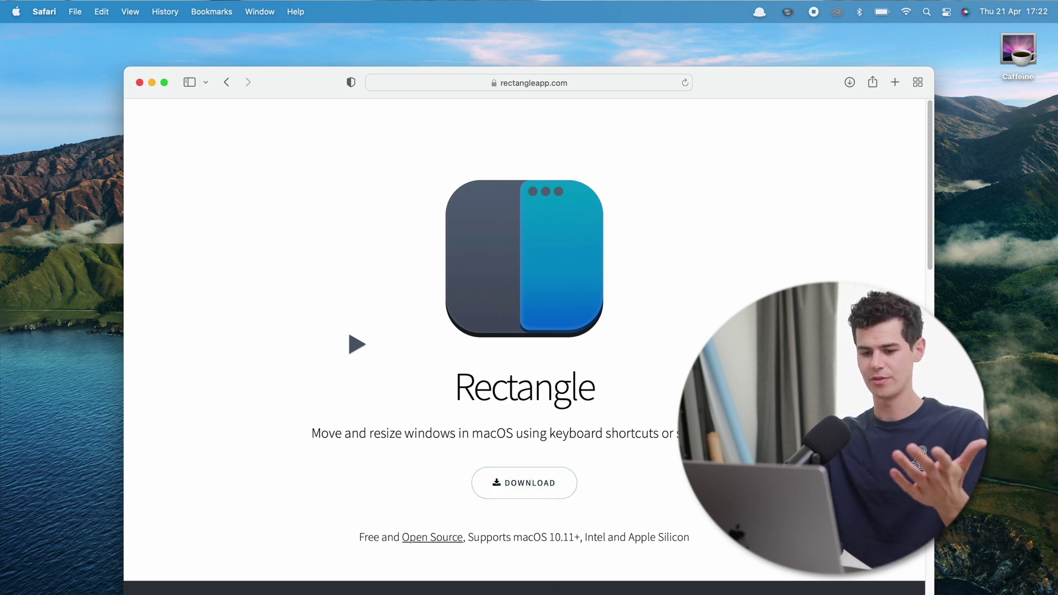
Launch Rectangle from Alfred by searching for "rec", and look over its window layout commands.
right_click(595, 594)
click(208, 192)
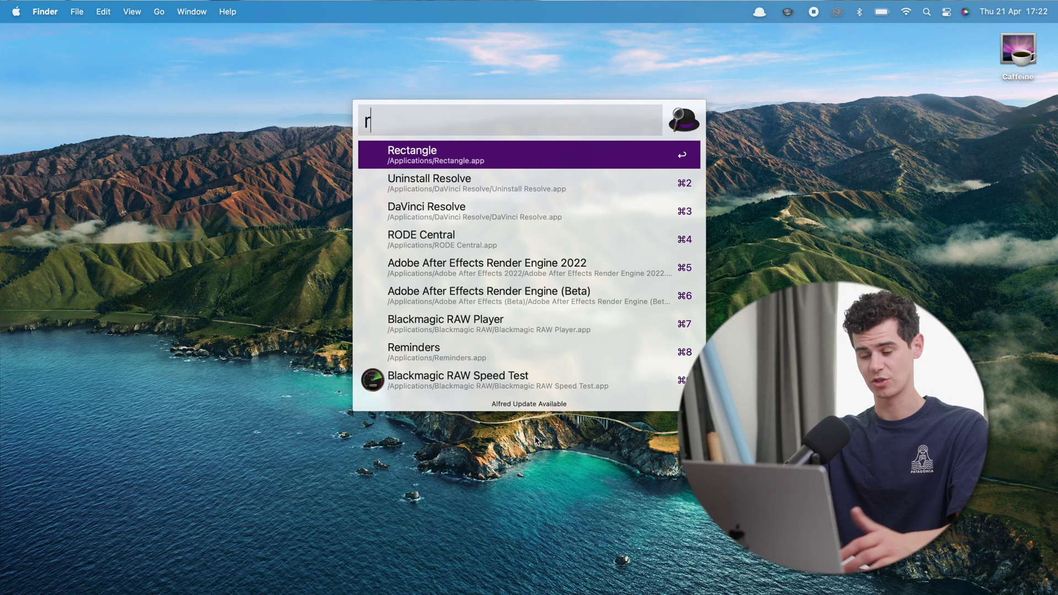
text(ec)
key(Return)
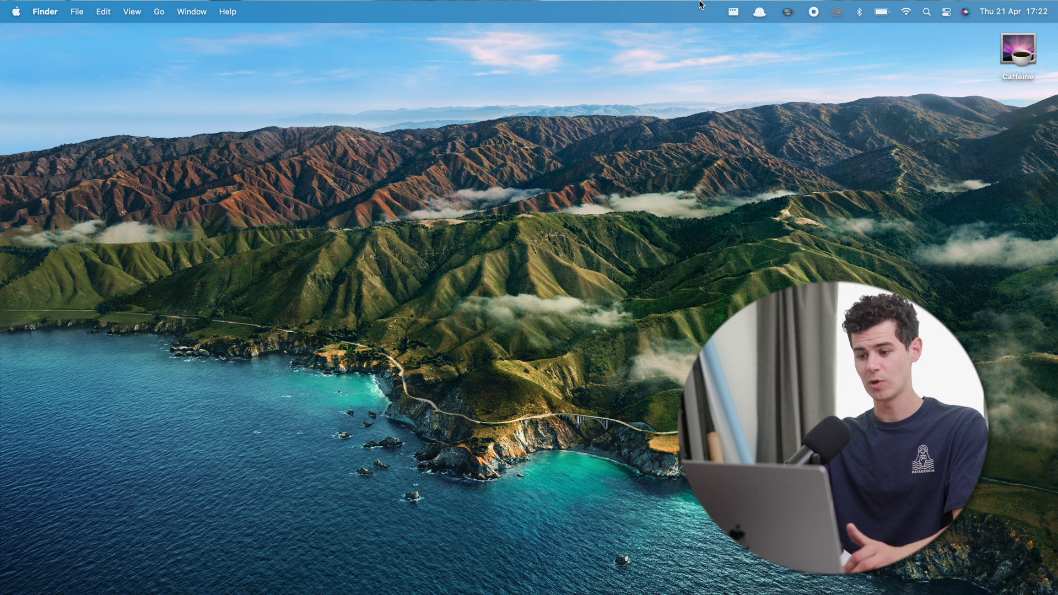
click(726, 3)
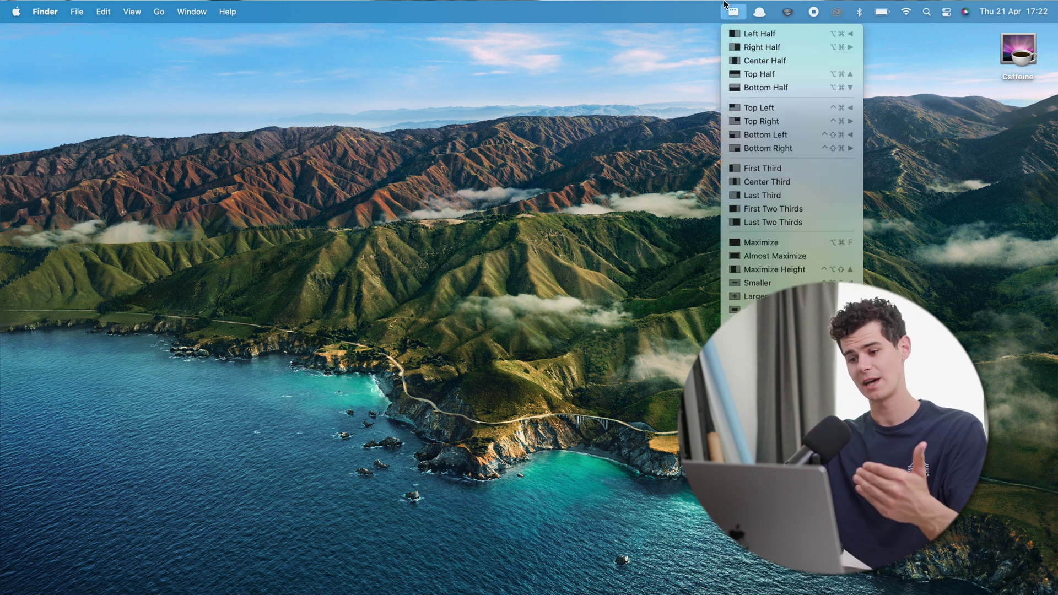
click(739, 7)
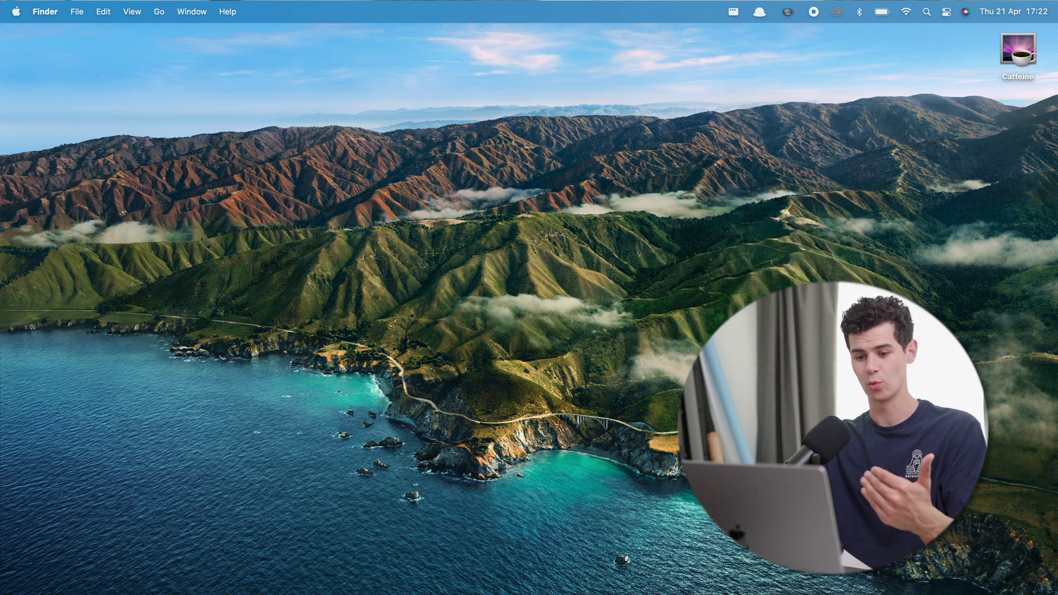
Switch to Safari and try Rectangle's Center Half and Right Half layouts on its window.
key(super+Tab)
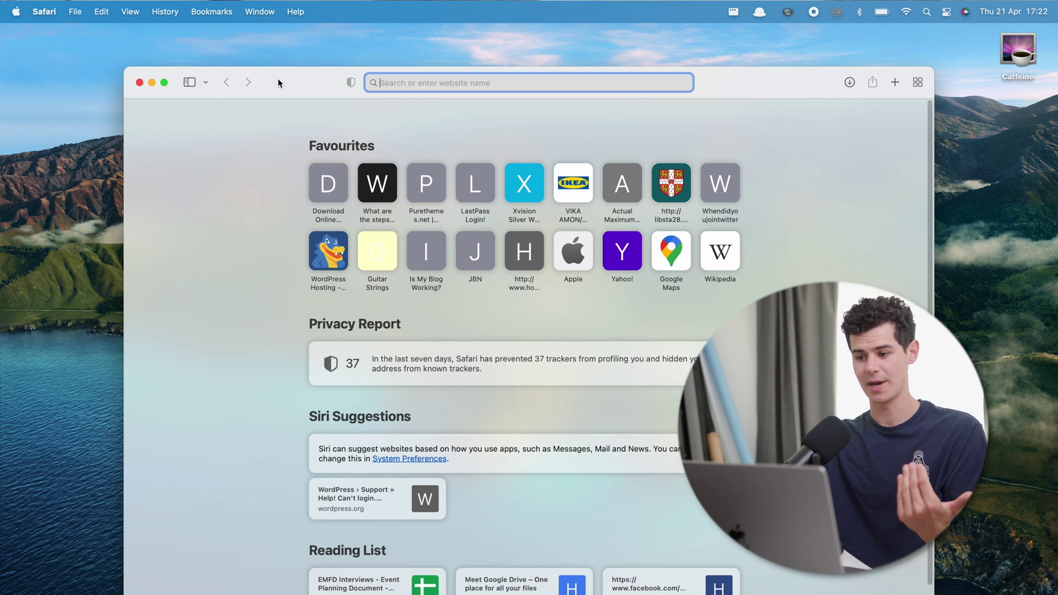
click(727, 12)
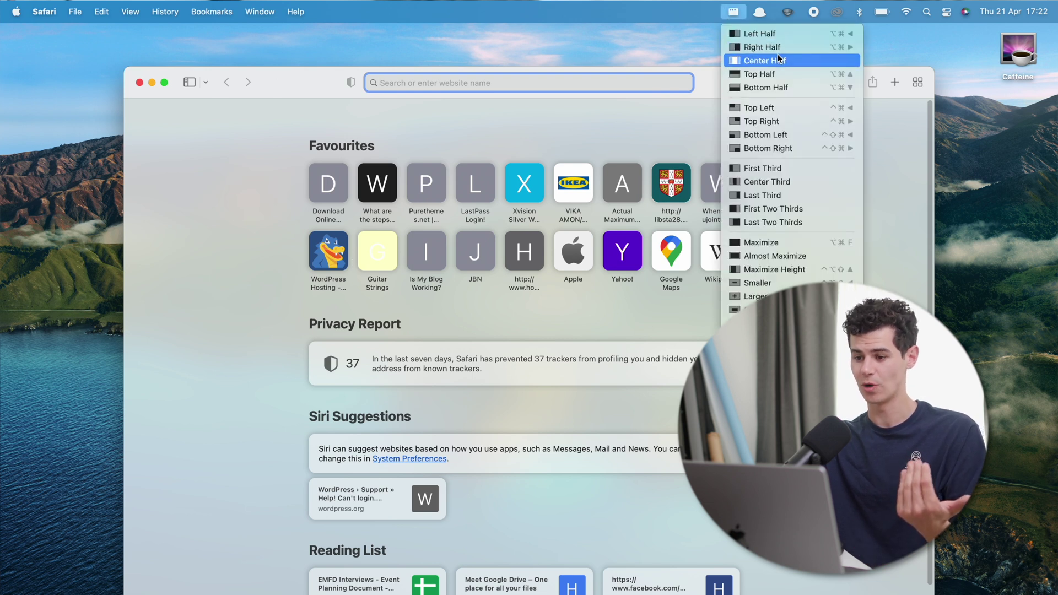
click(741, 59)
click(738, 13)
click(761, 47)
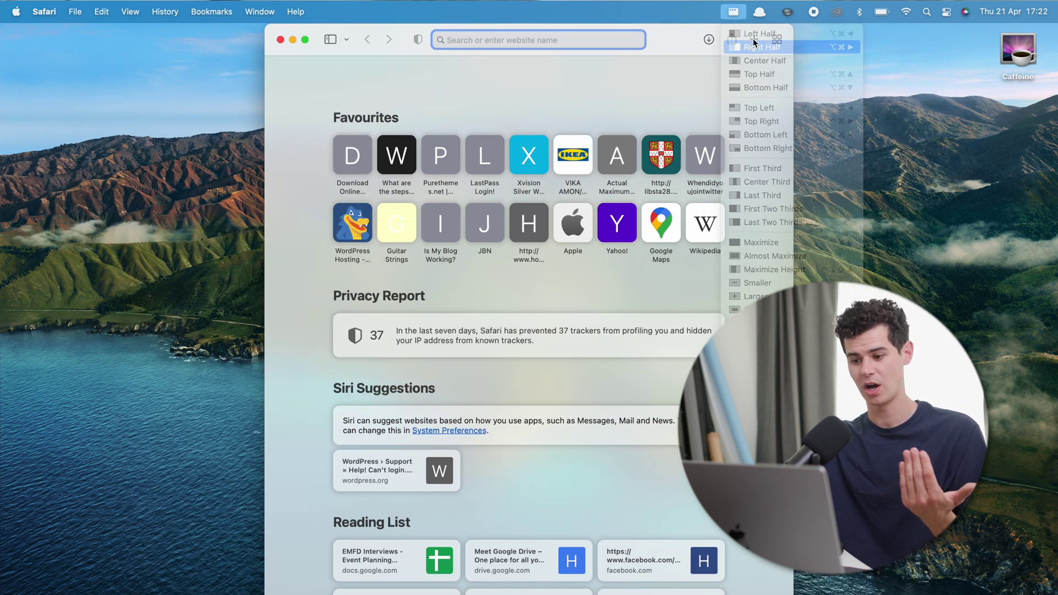
Maximize the Safari window with Rectangle, change it to Almost Maximize, and look over the other layouts.
click(739, 13)
click(767, 246)
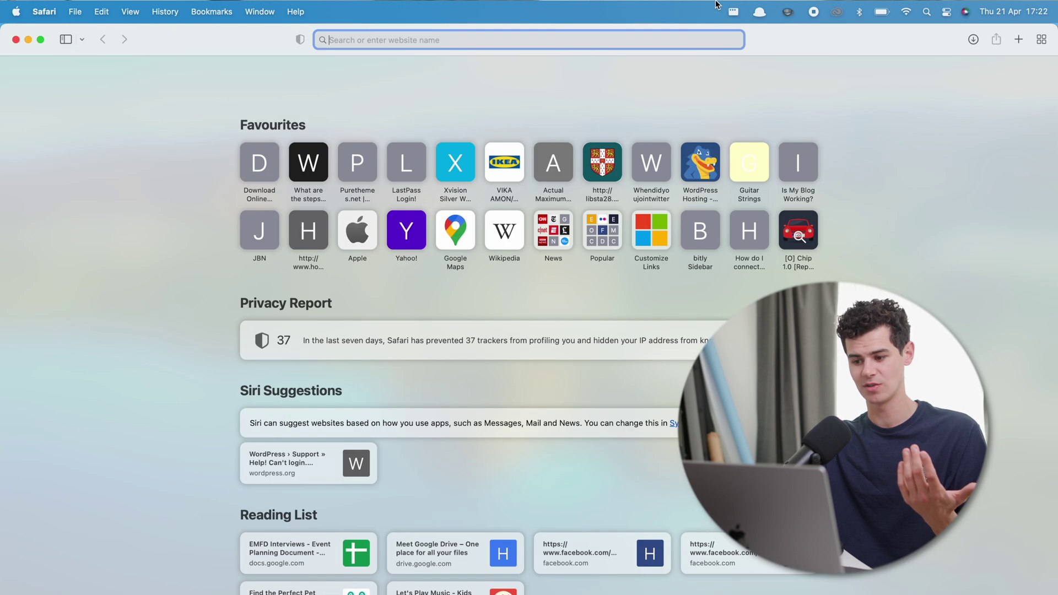
click(734, 11)
click(766, 258)
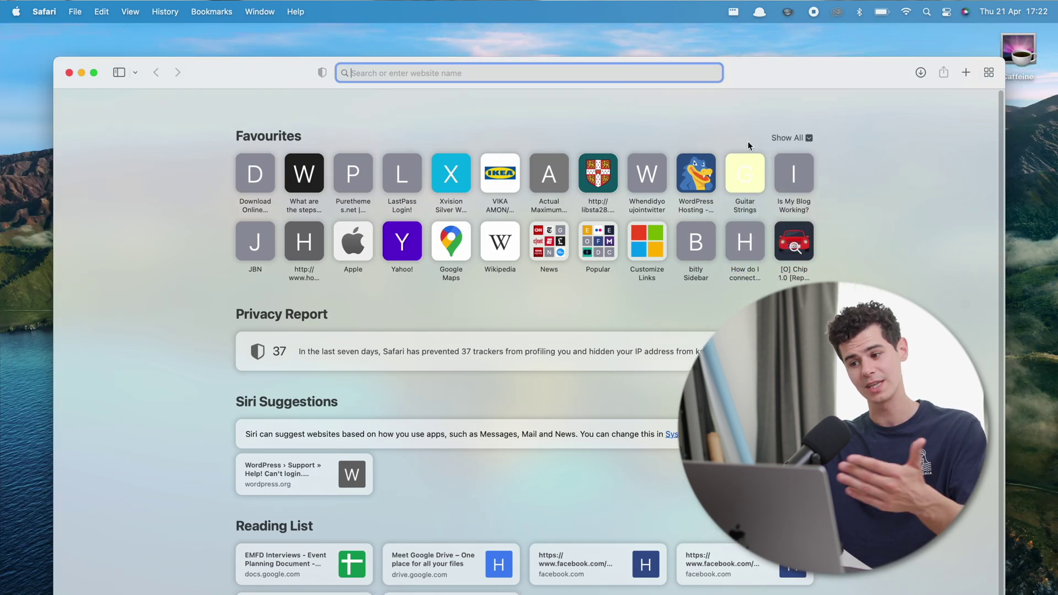
click(733, 12)
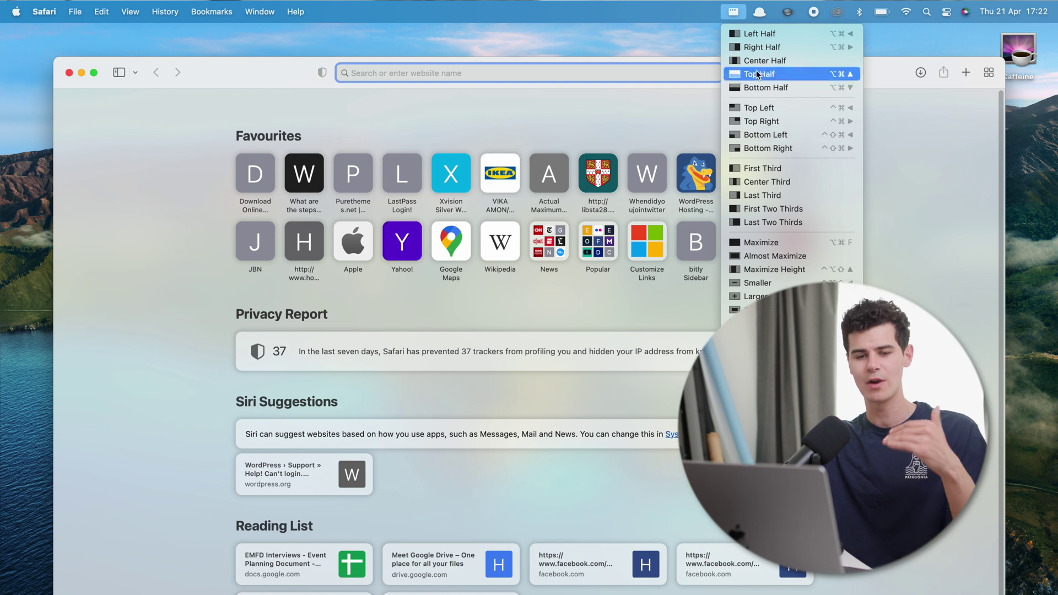
click(734, 14)
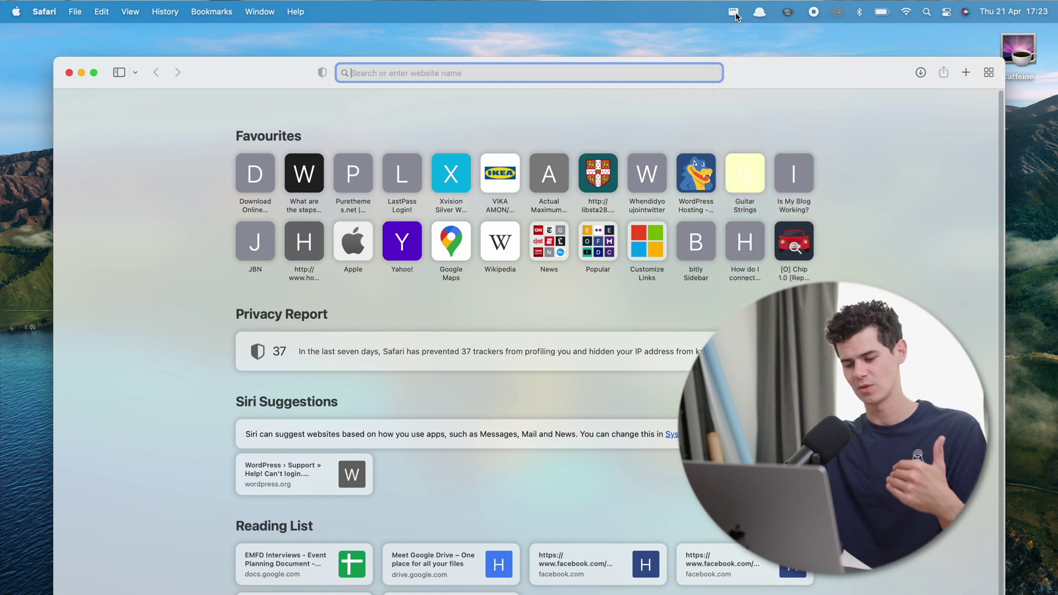